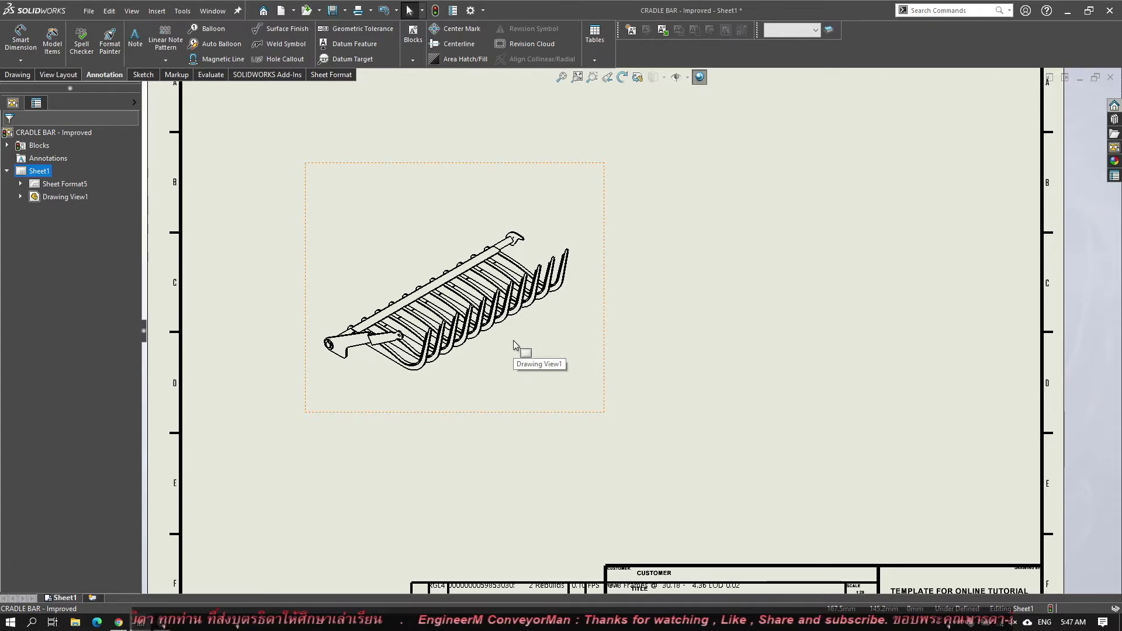
# Review the document's Bill of Materials table settings in Options, then close them
pyautogui.click(472, 16)
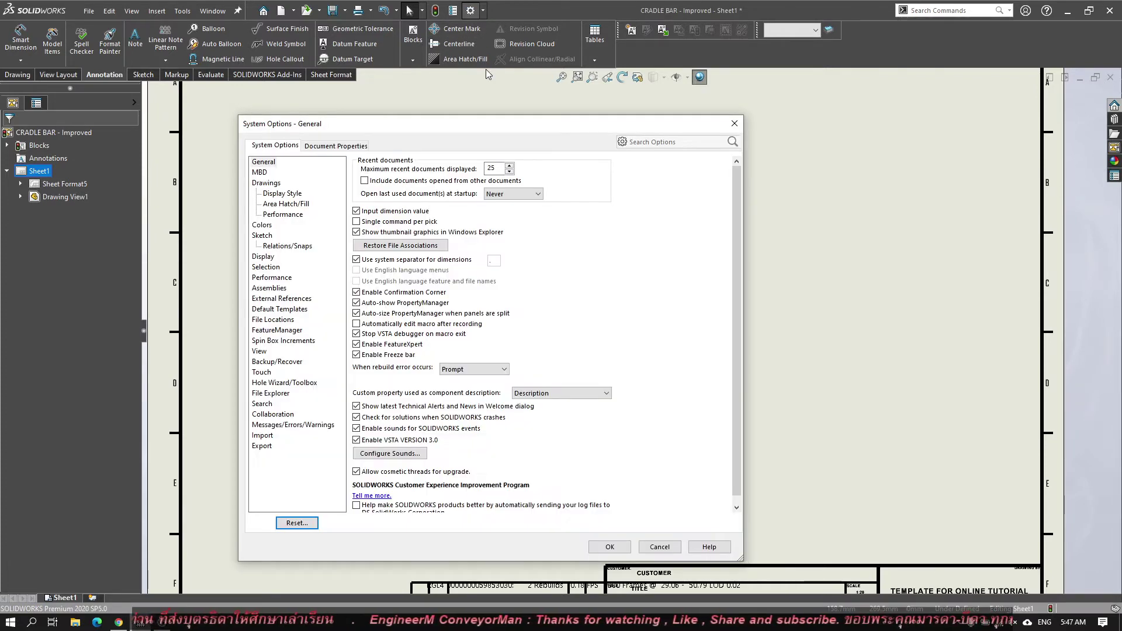
pyautogui.click(334, 147)
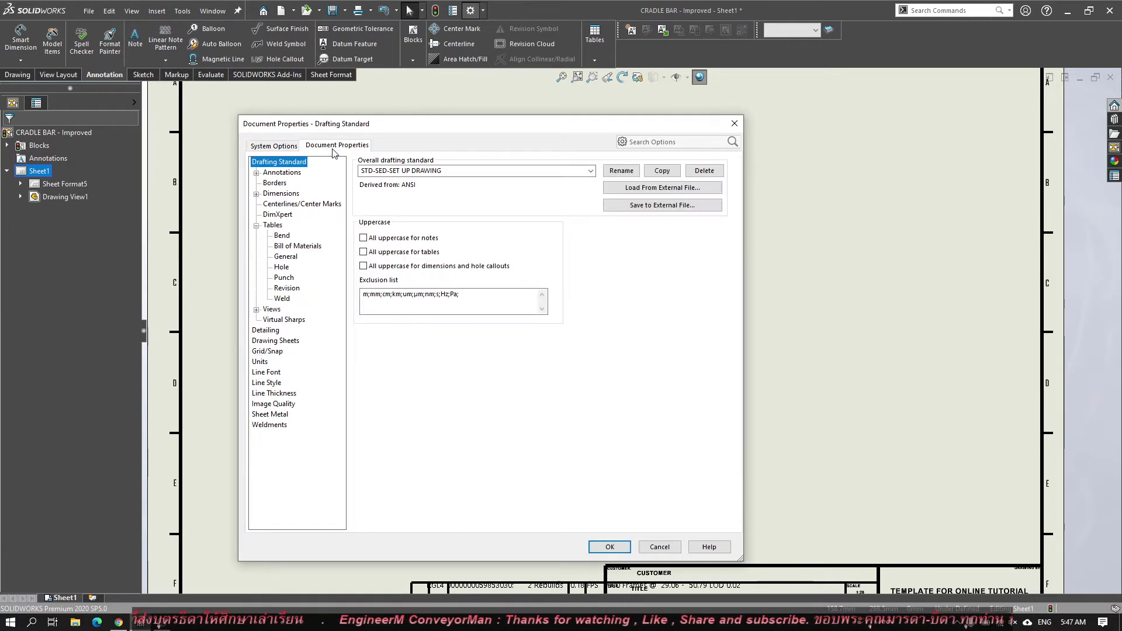
pyautogui.click(279, 227)
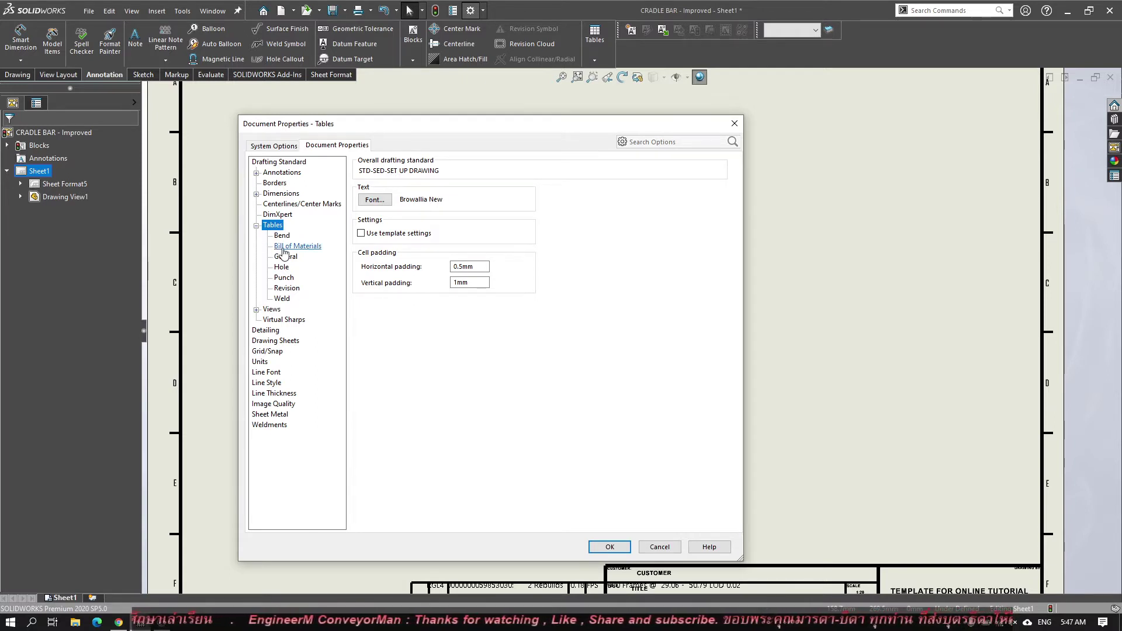
pyautogui.click(285, 249)
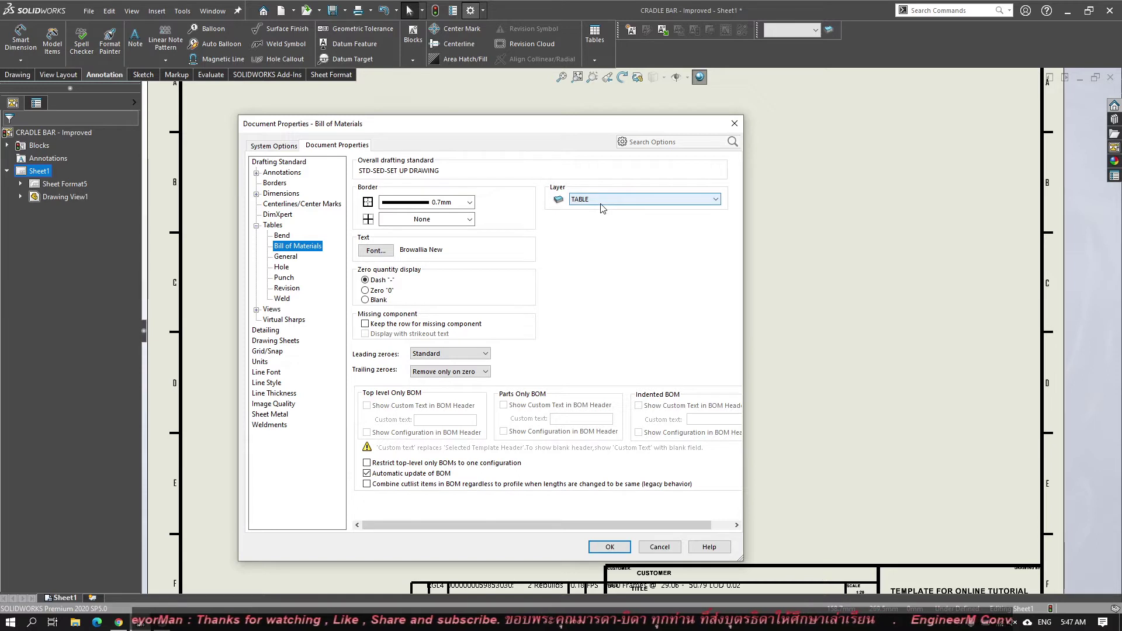
pyautogui.moveTo(559, 128); pyautogui.dragTo(506, 97)
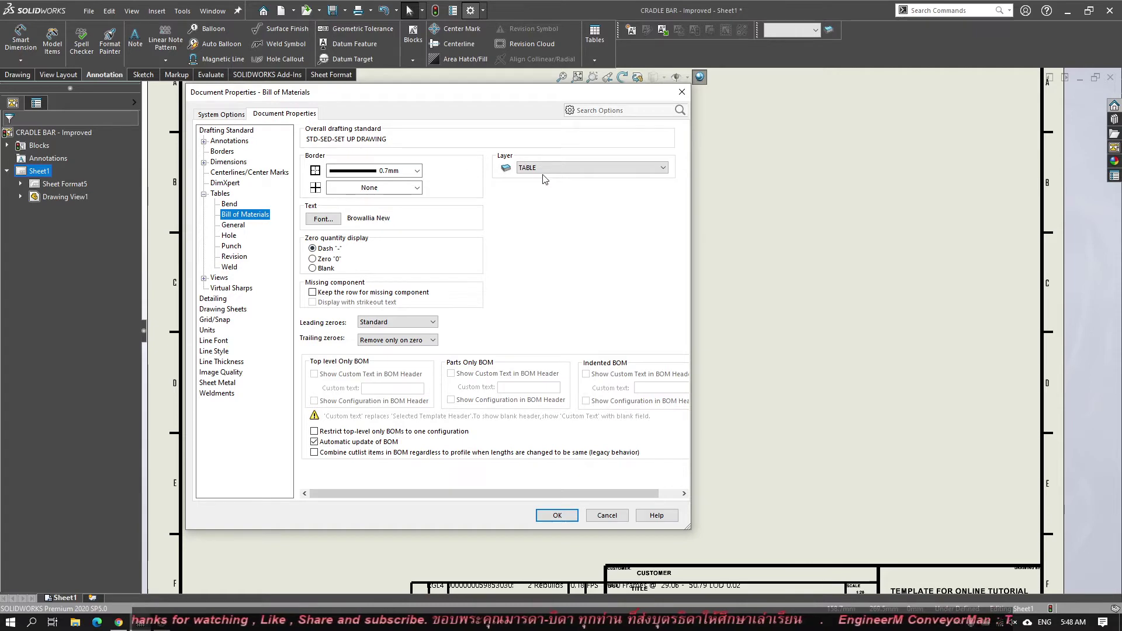
pyautogui.click(607, 515)
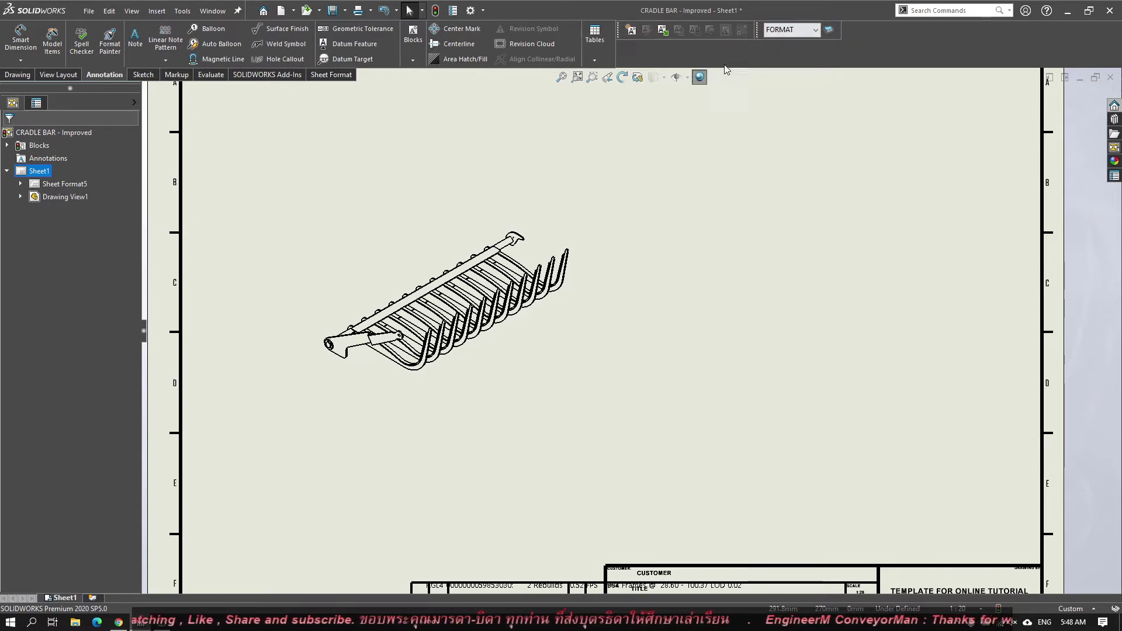
# Find Layer Properties by searching commands for 'layer', and centre the Layers dialog
pyautogui.click(944, 10)
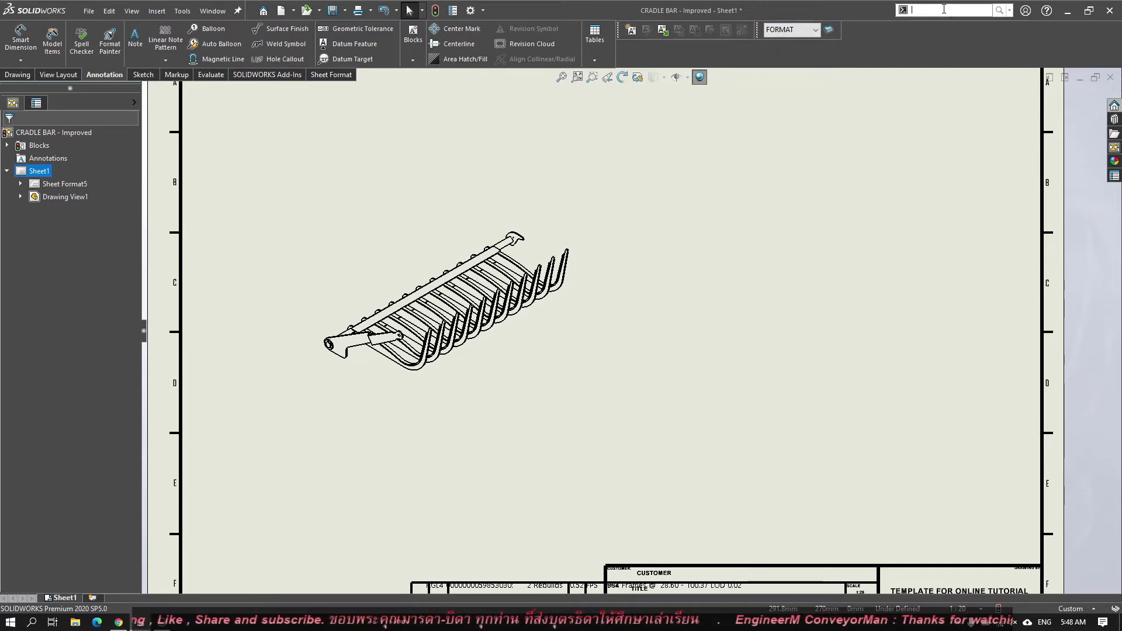
pyautogui.click(1010, 11)
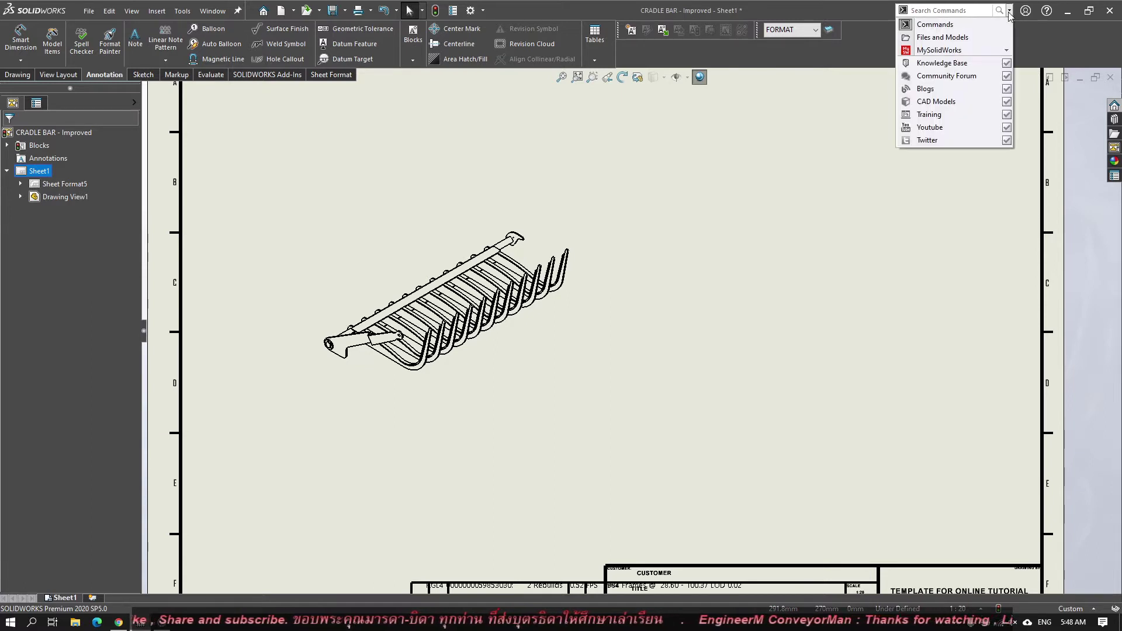
pyautogui.click(934, 24)
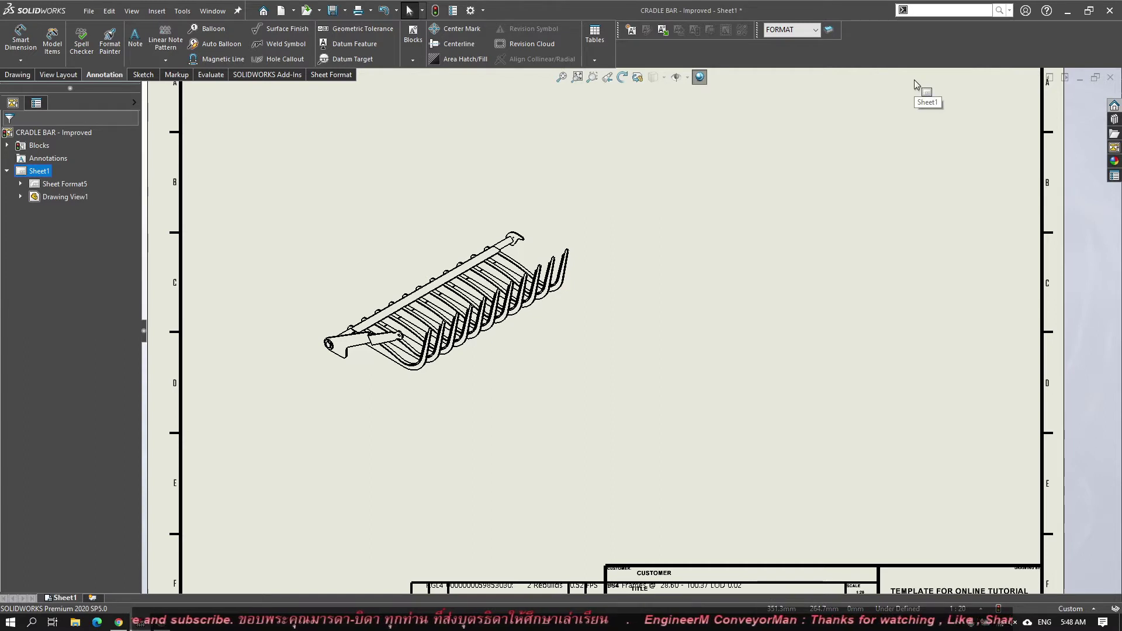
pyautogui.write('layer')
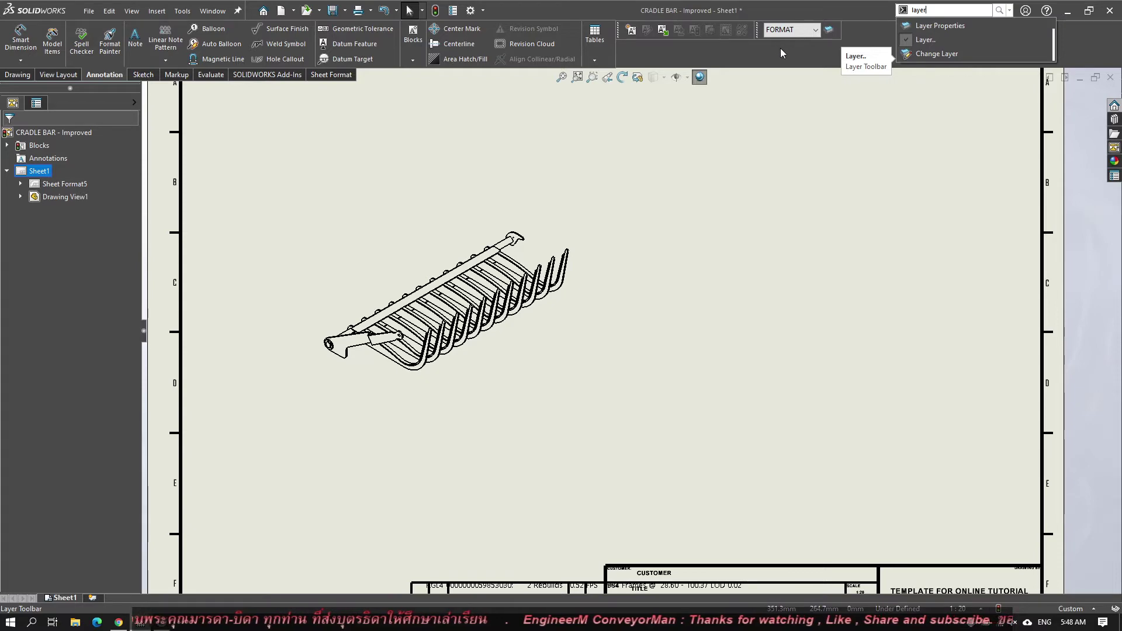
pyautogui.click(809, 51)
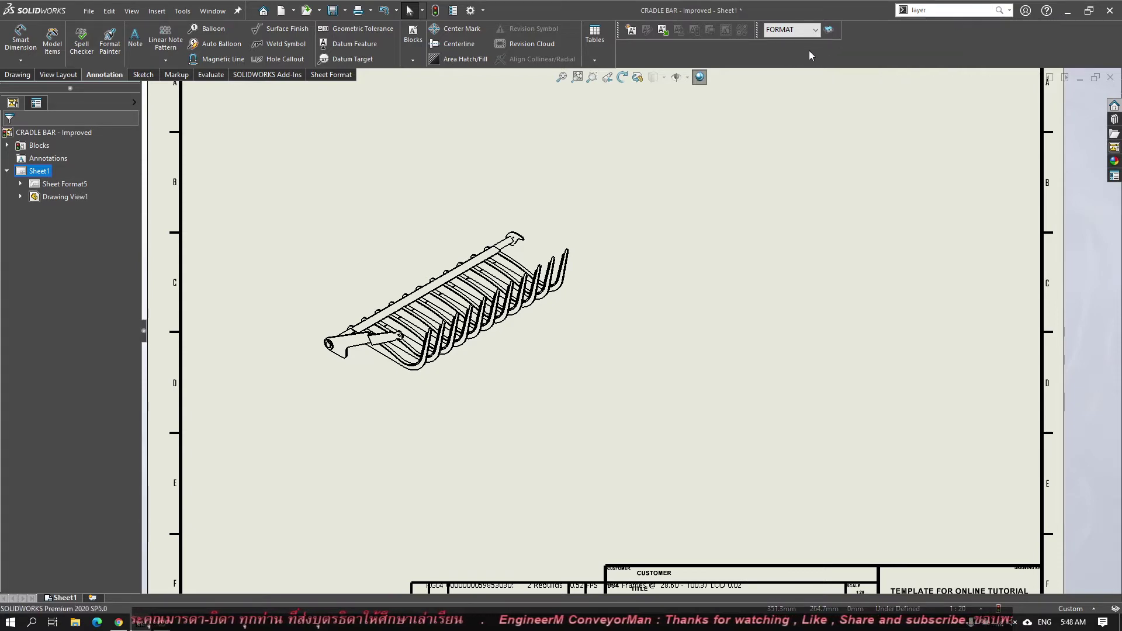
pyautogui.click(829, 33)
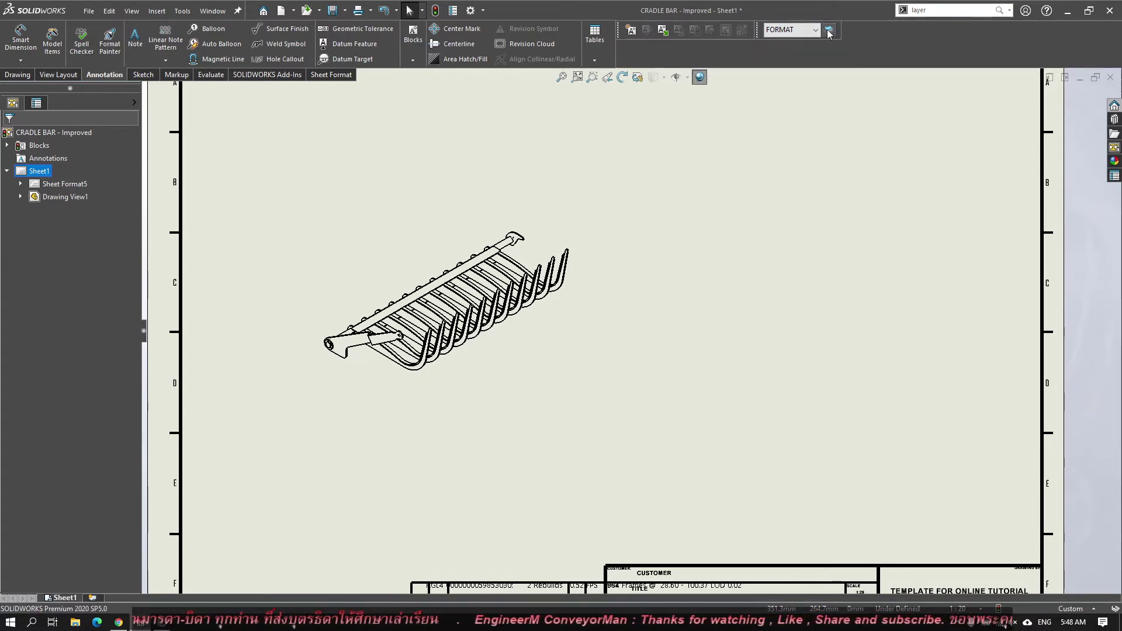
pyautogui.moveTo(511, 50); pyautogui.dragTo(732, 159)
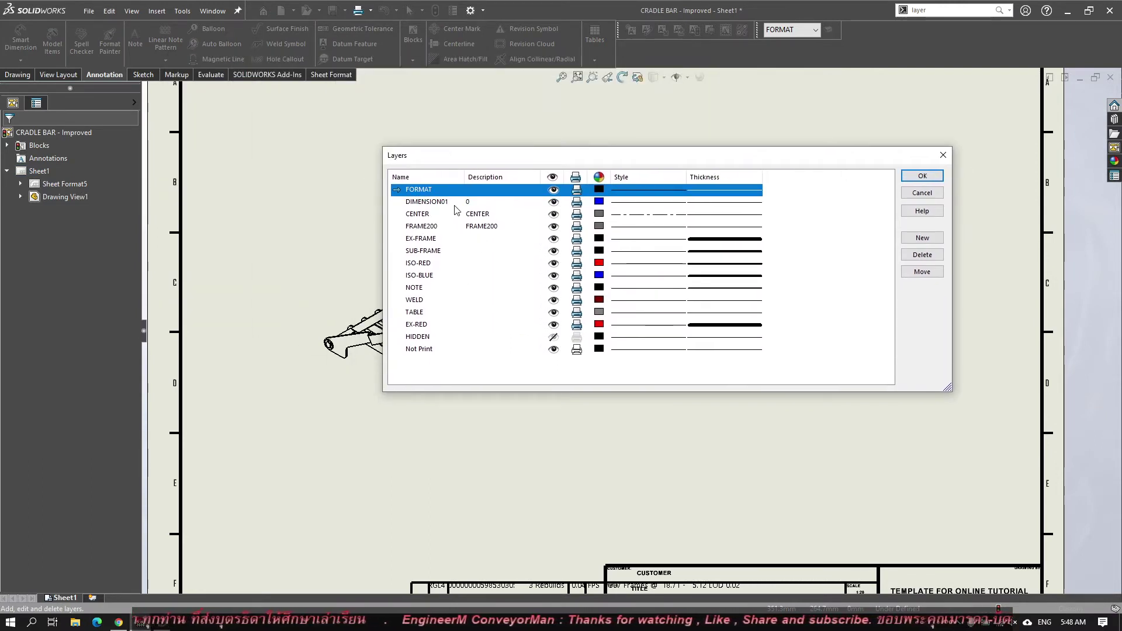
pyautogui.click(424, 314)
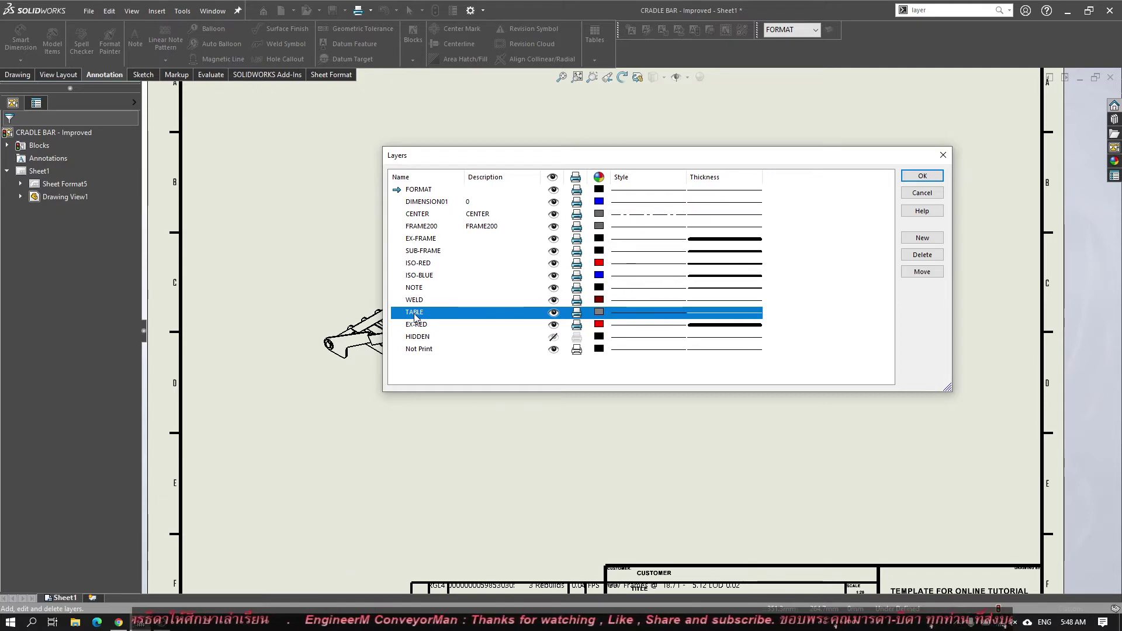
pyautogui.click(759, 325)
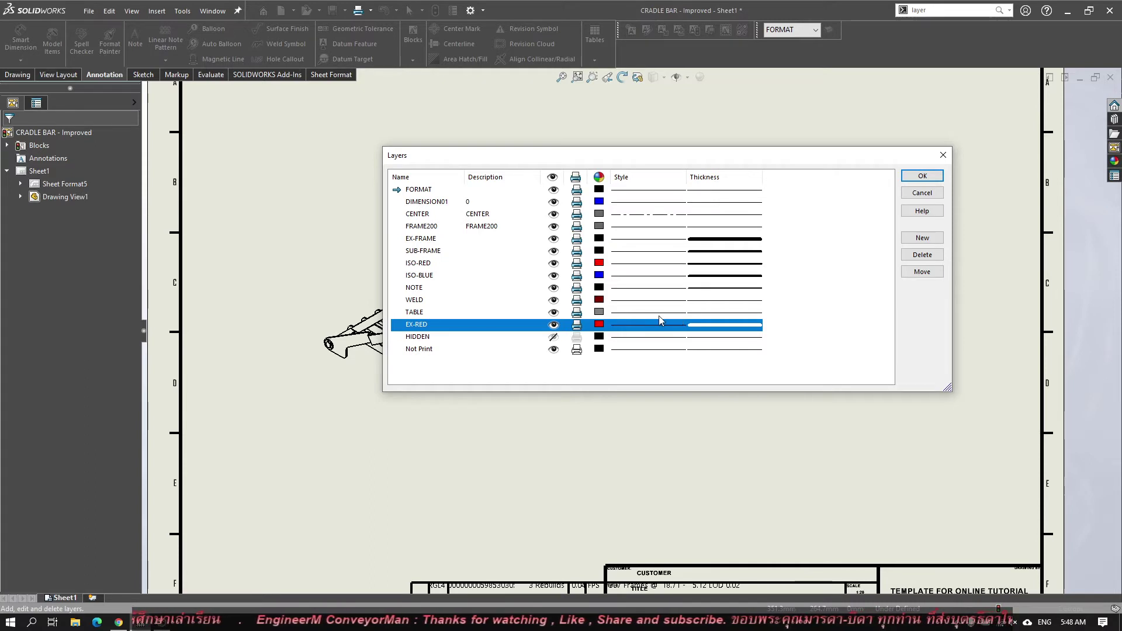
pyautogui.doubleClick(439, 313)
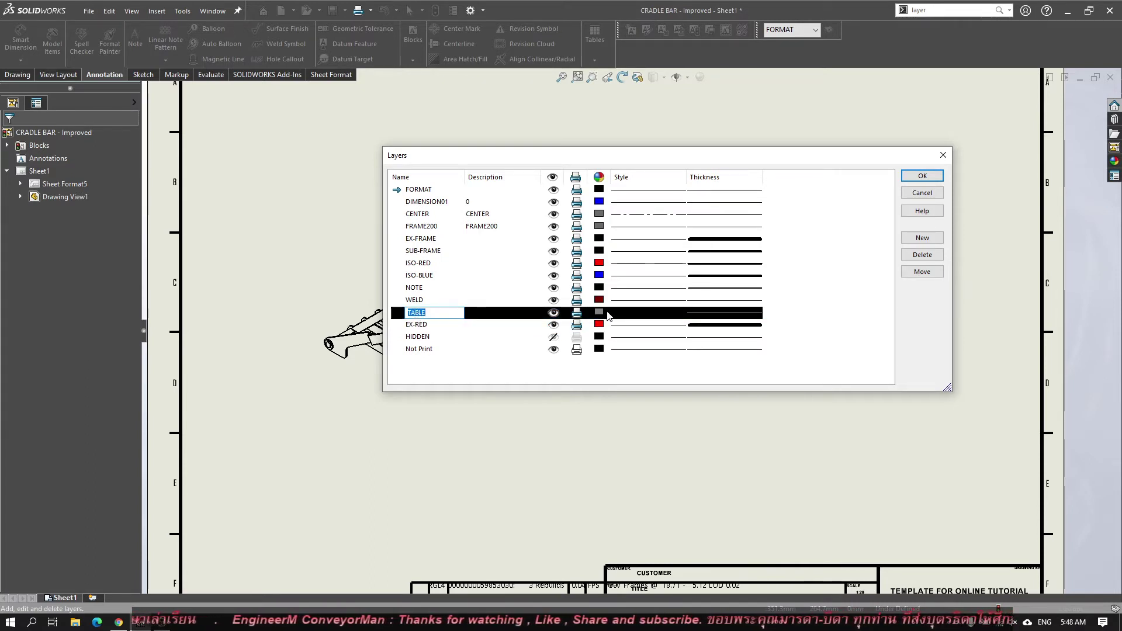
pyautogui.click(827, 316)
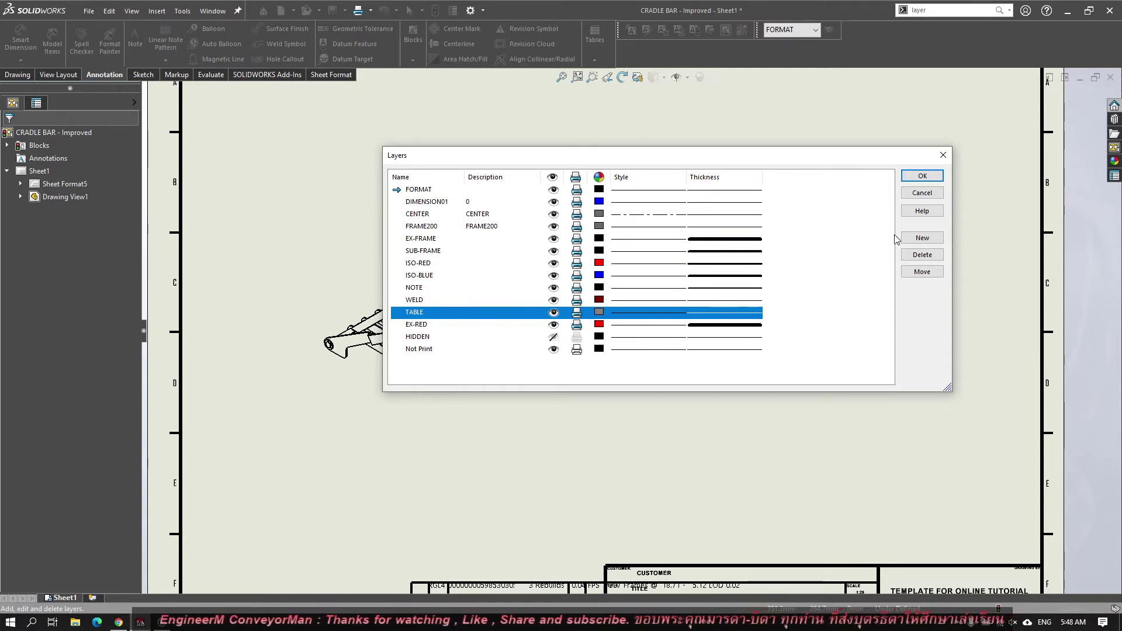
# Add a new layer named 'Ex Table' in the Layers dialog
pyautogui.click(922, 238)
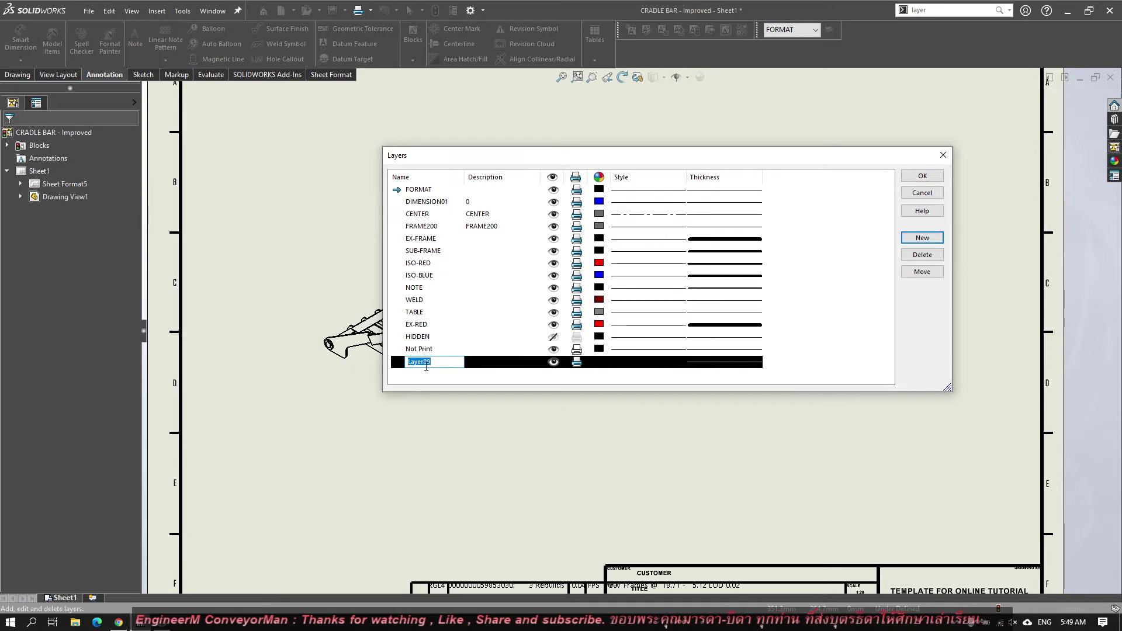
pyautogui.doubleClick(443, 362)
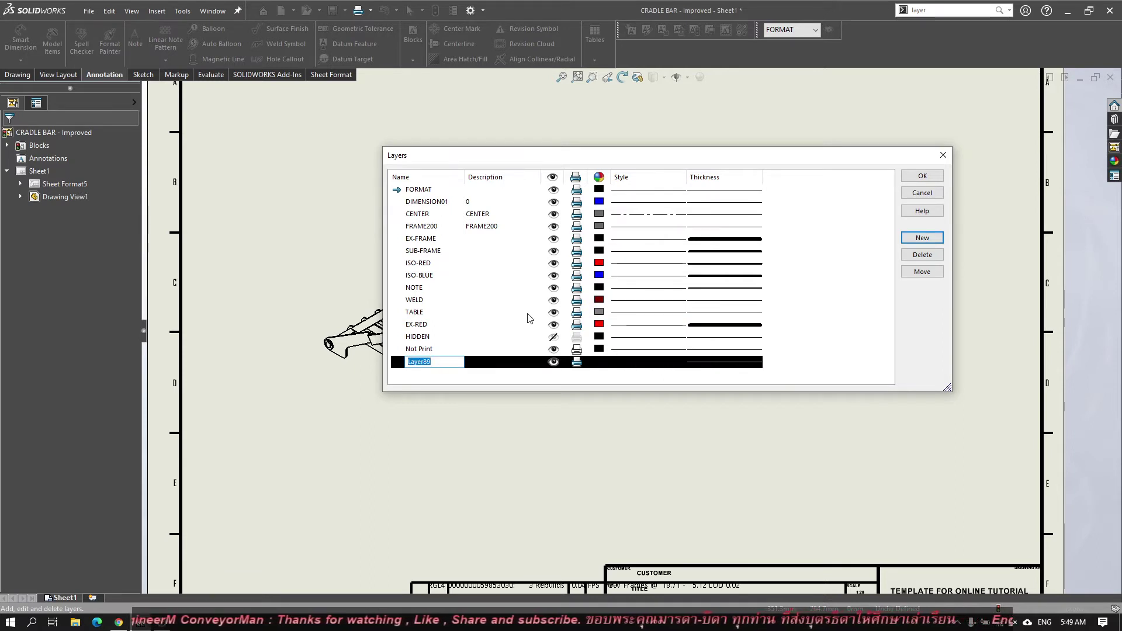
pyautogui.write('Ex')
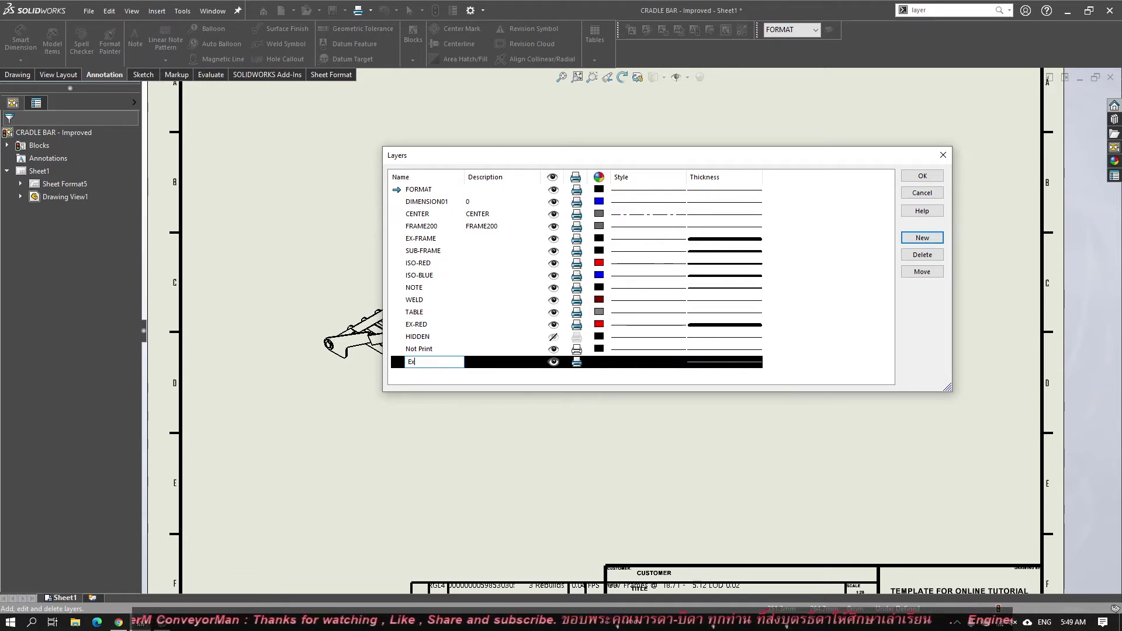
pyautogui.write(' Ta')
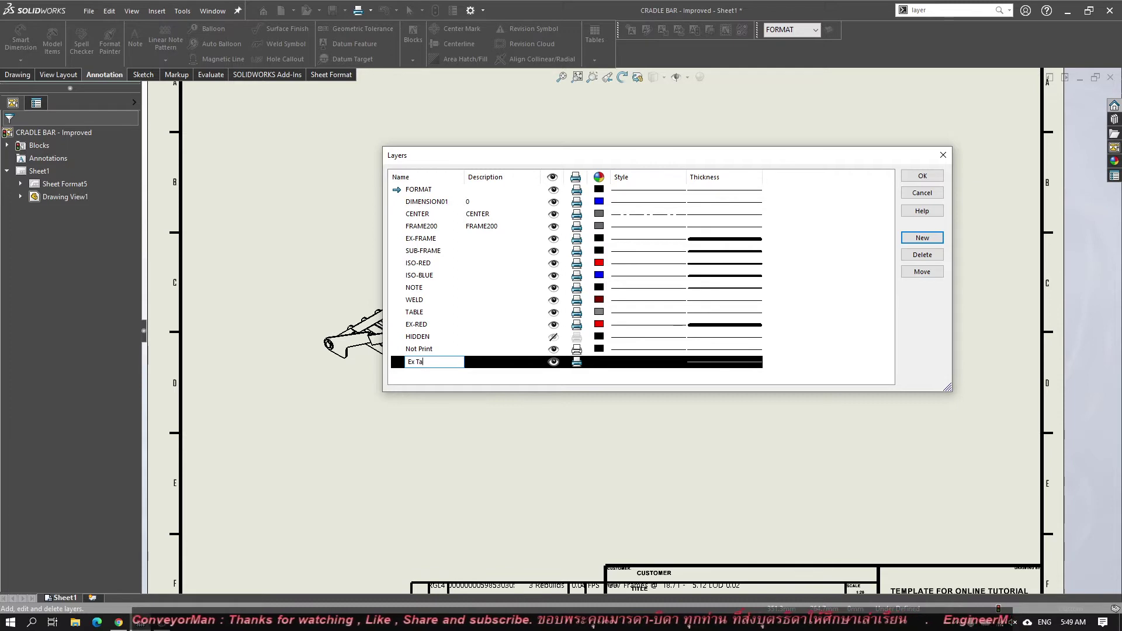
pyautogui.write('ble')
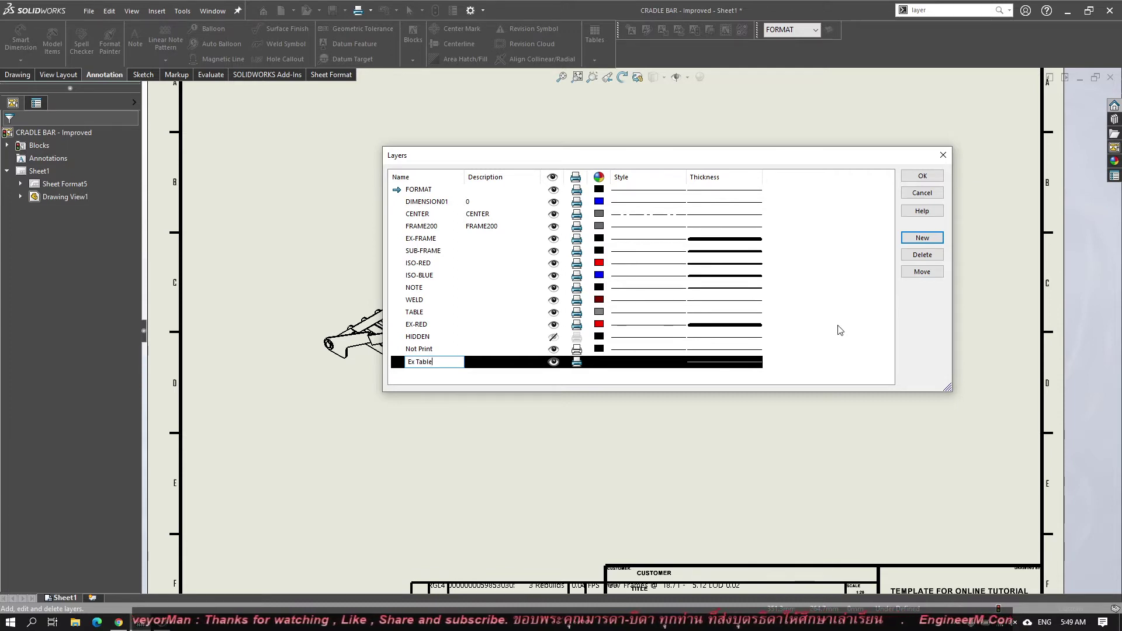
pyautogui.click(839, 327)
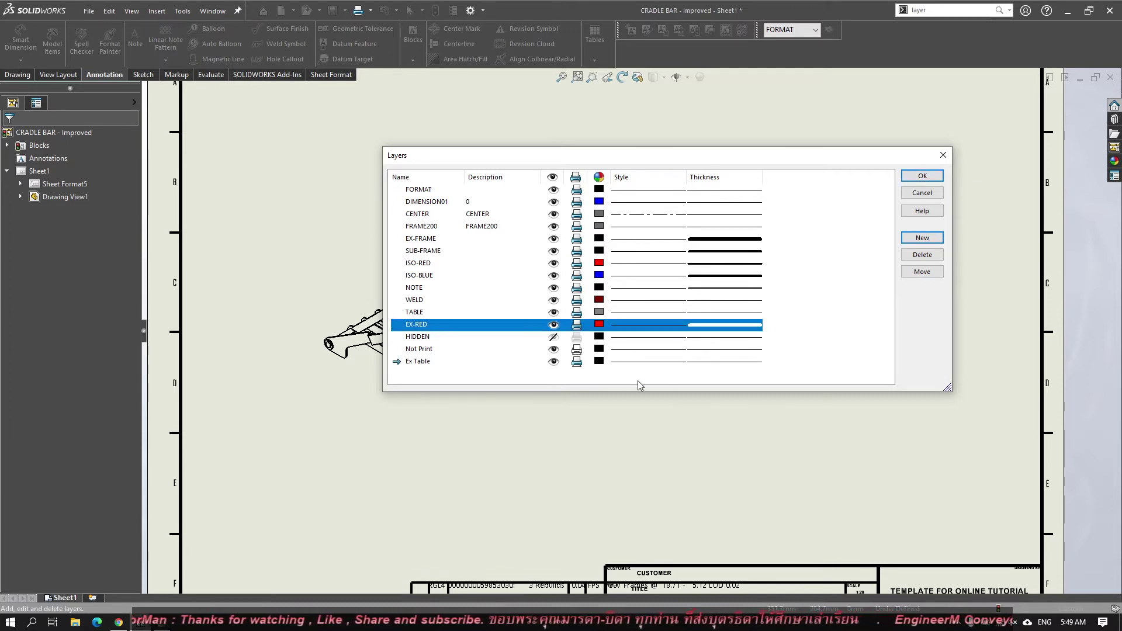
# Change the Ex Table layer's colour to white
pyautogui.click(598, 361)
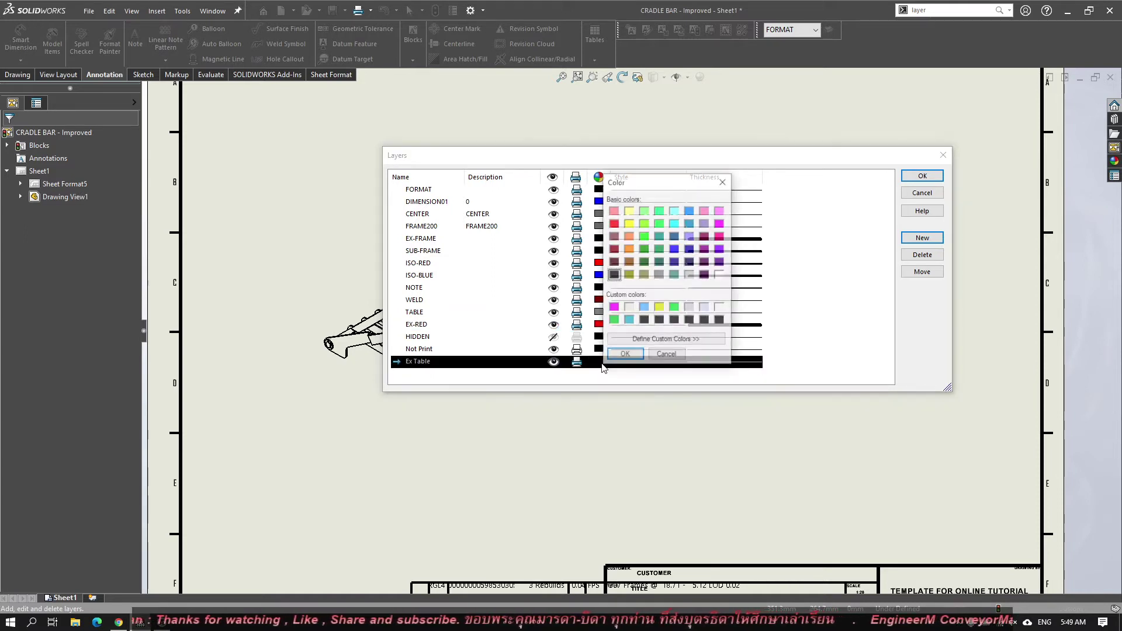
pyautogui.click(721, 275)
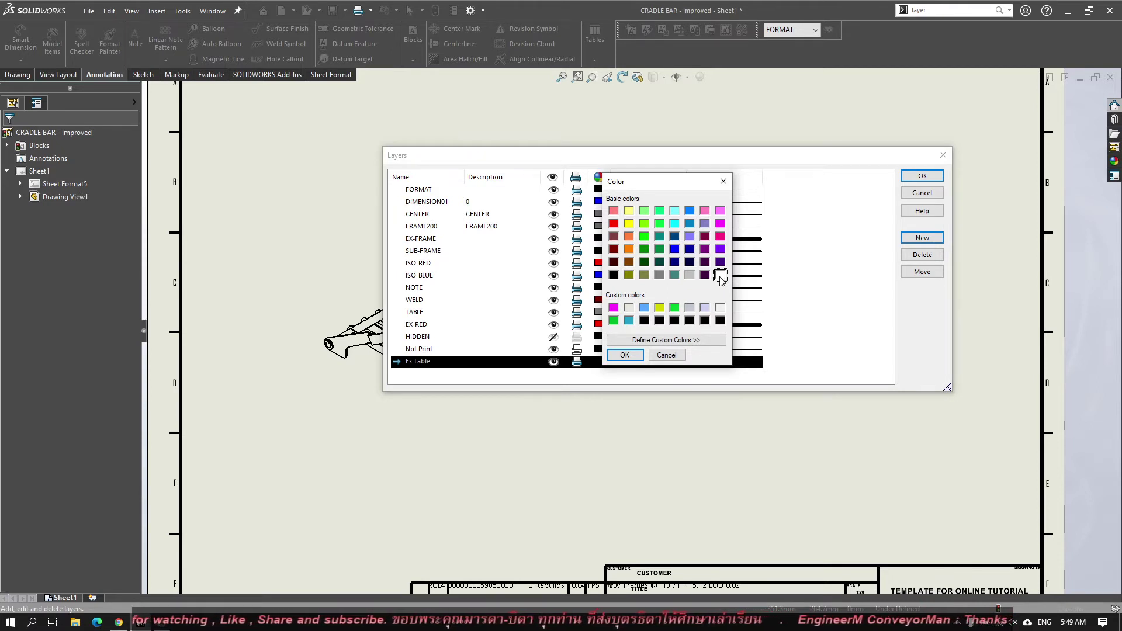
pyautogui.click(625, 355)
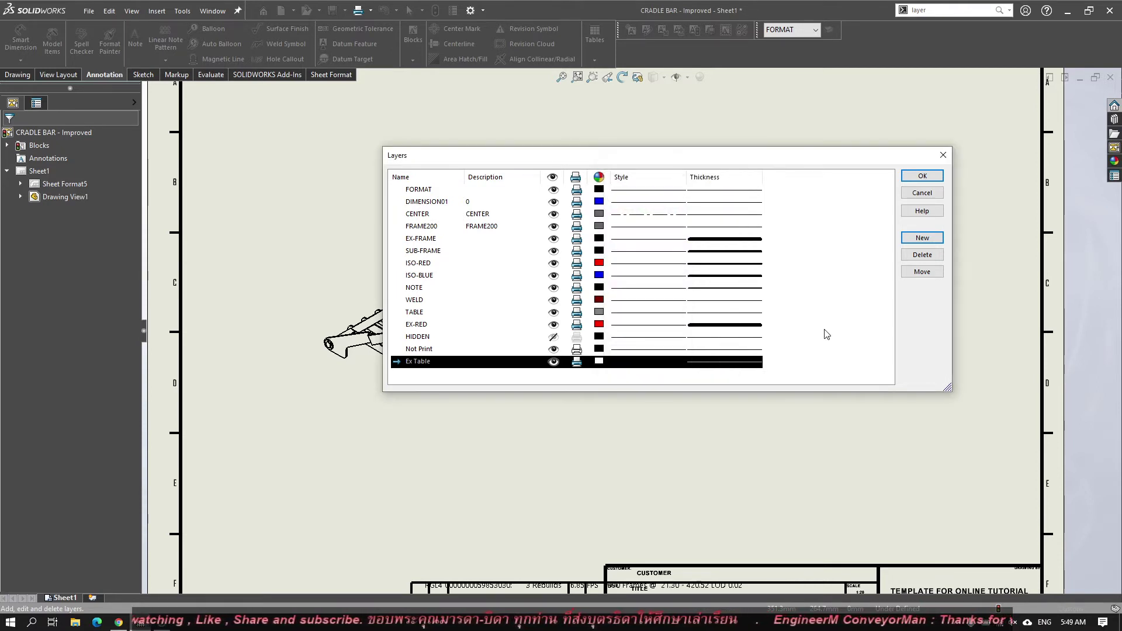
pyautogui.click(842, 315)
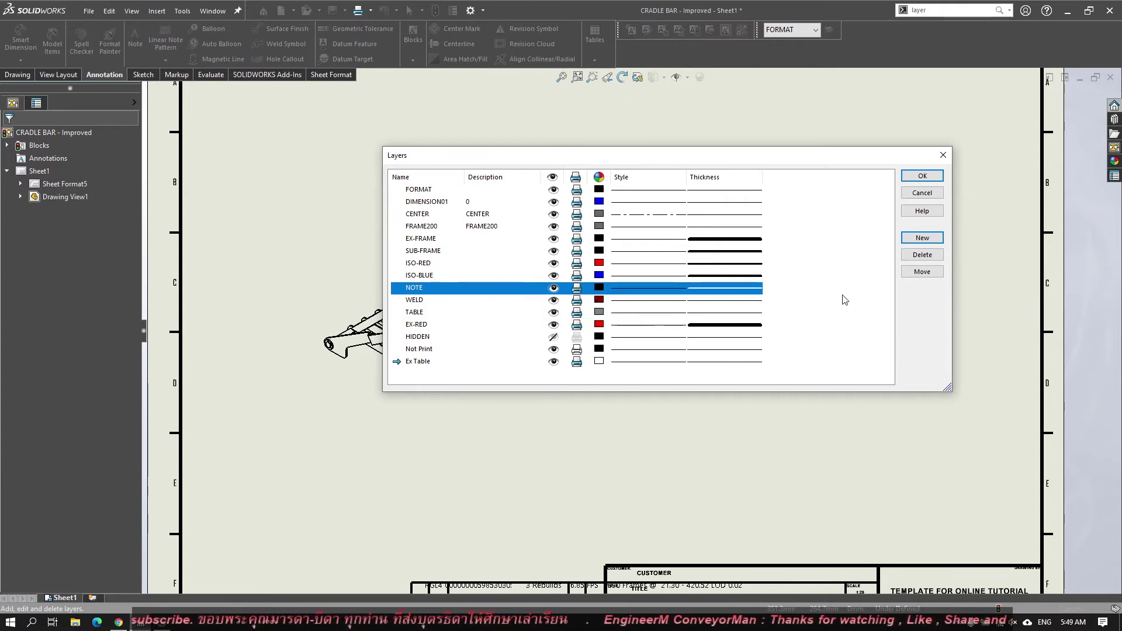
# Look over the NOTE and WELD layers, then close the Layers dialog with Ex Table current
pyautogui.click(867, 290)
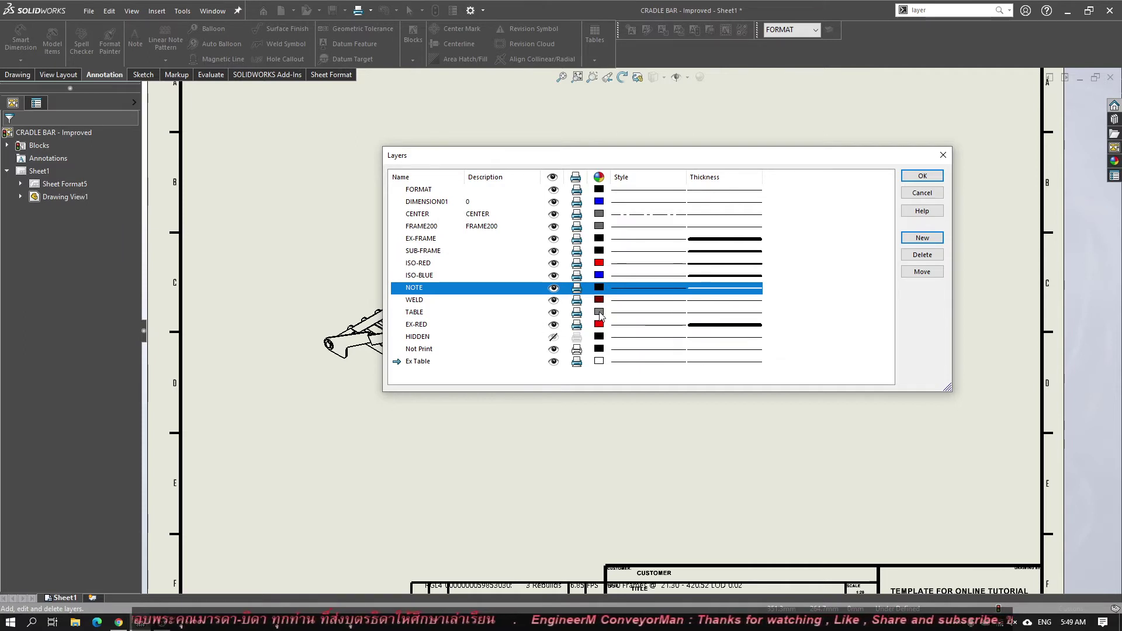
pyautogui.click(795, 301)
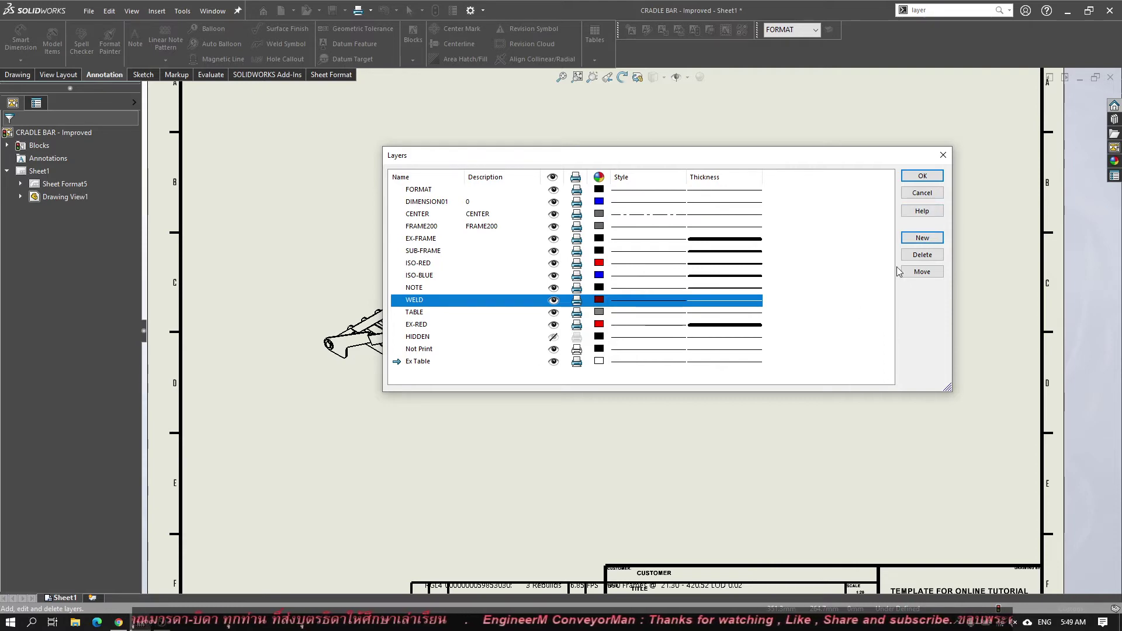
pyautogui.click(923, 176)
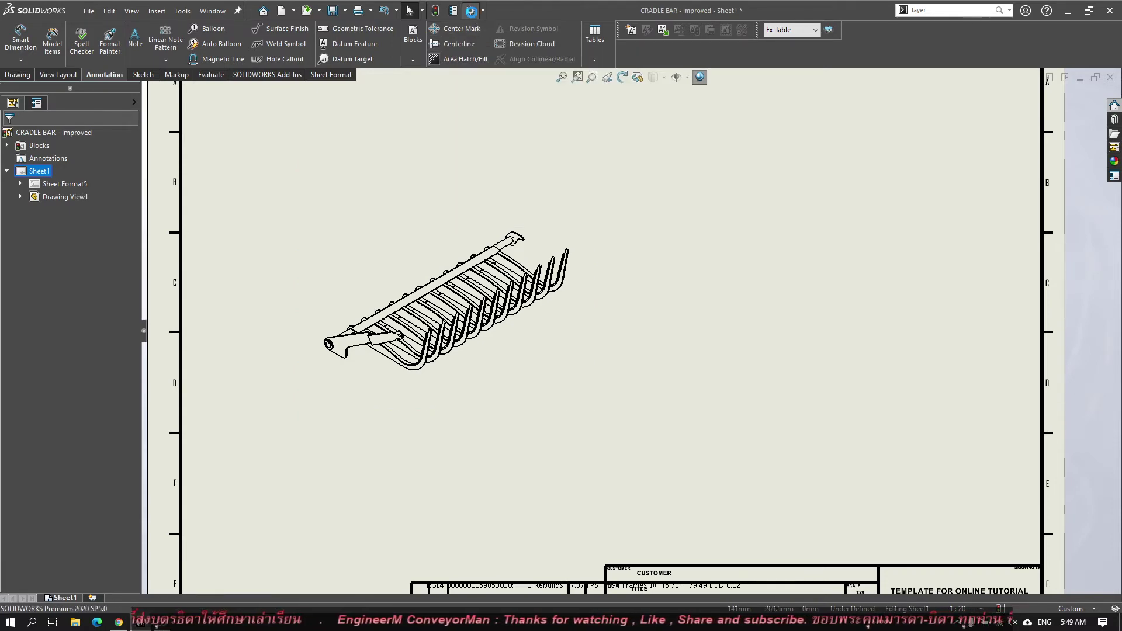
# In Document Properties > Tables > Bill of Materials, set the layer to Ex Table
pyautogui.click(471, 10)
pyautogui.moveTo(380, 97); pyautogui.dragTo(473, 94)
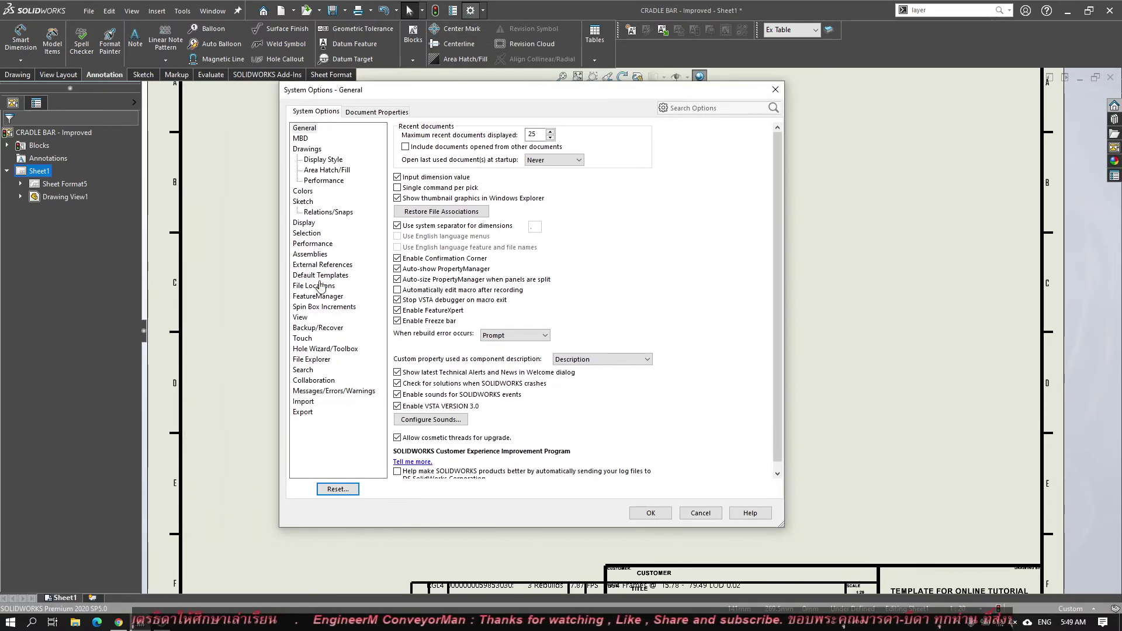
pyautogui.click(371, 113)
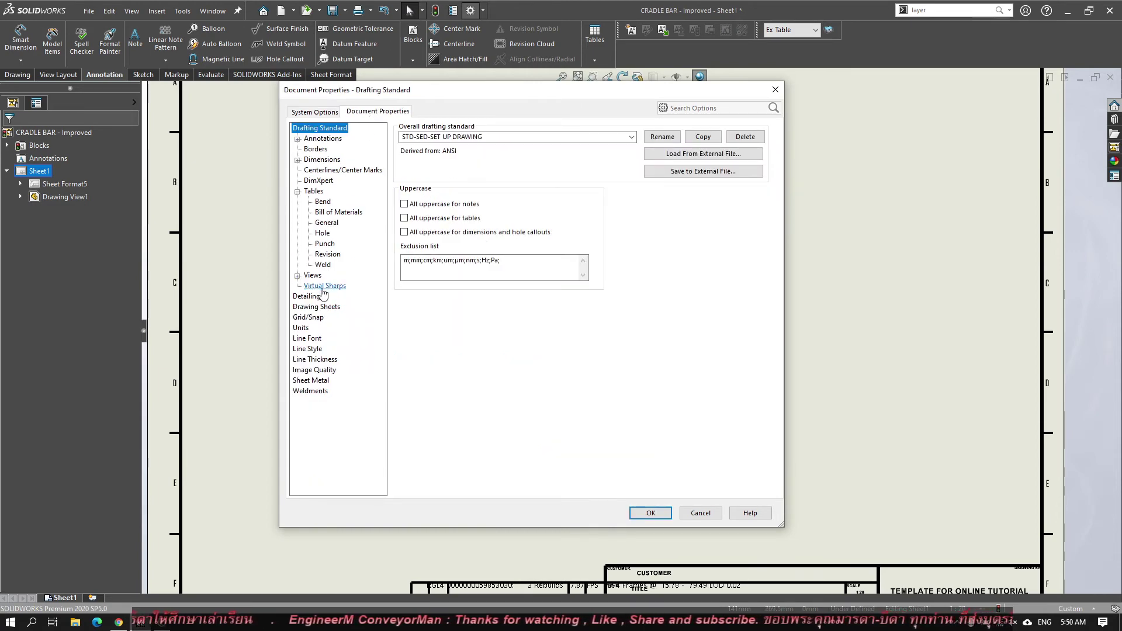
pyautogui.click(332, 214)
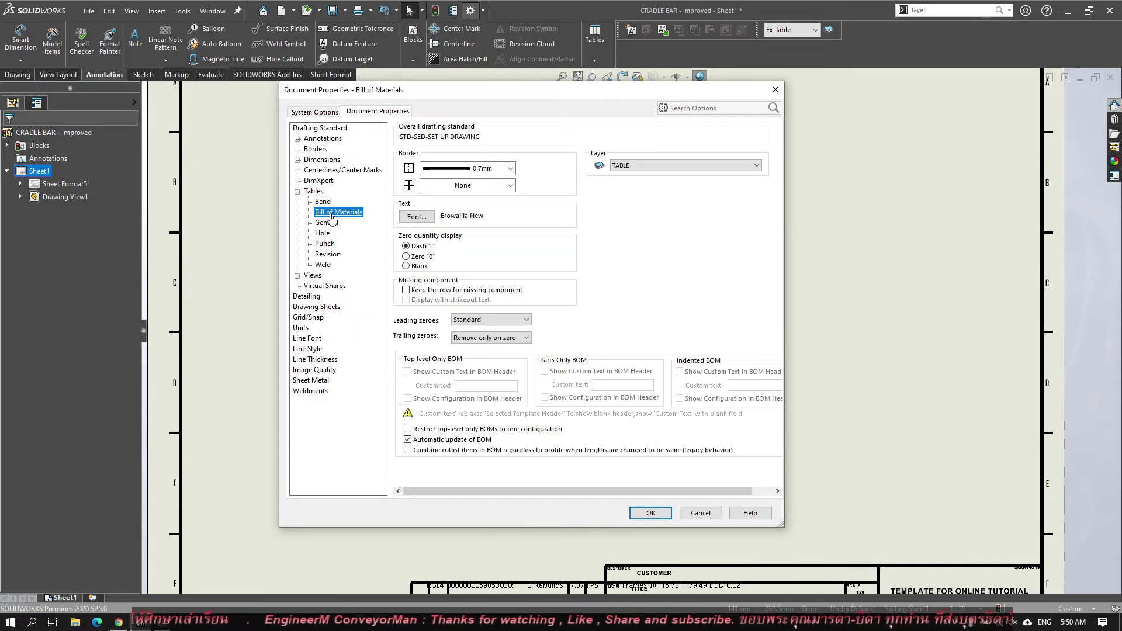
pyautogui.click(737, 168)
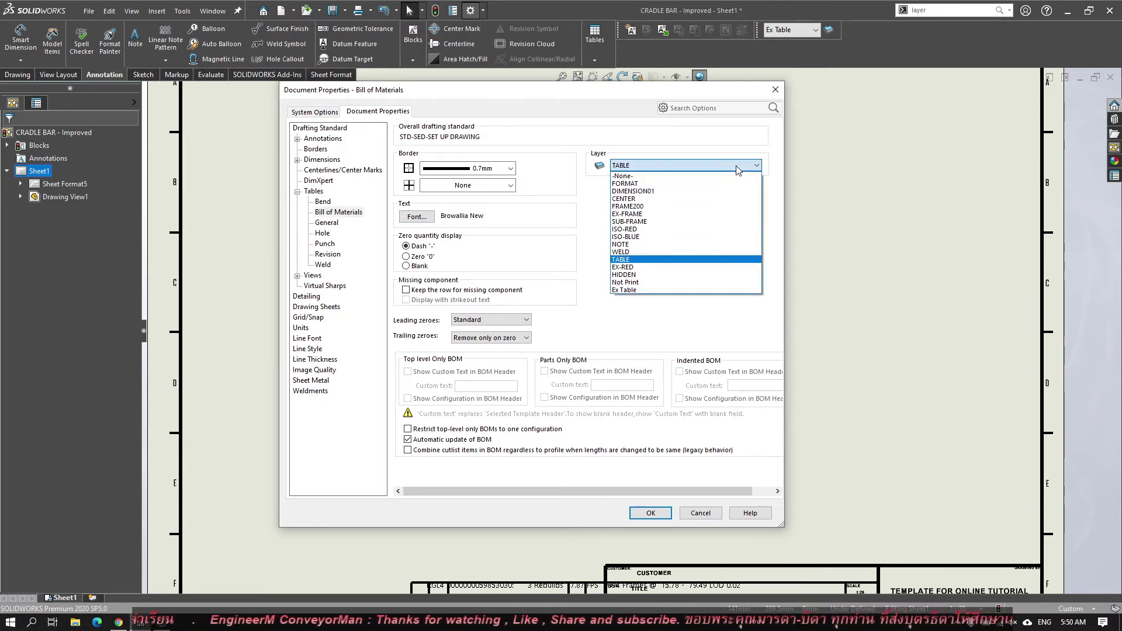
pyautogui.click(657, 290)
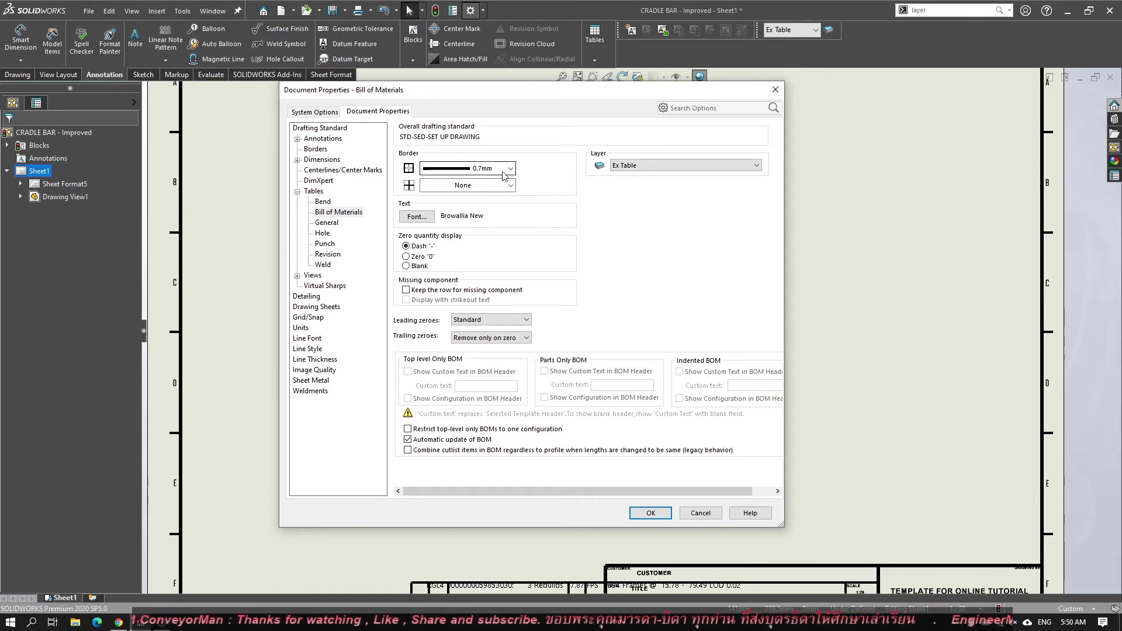
# Give BOM tables a 0.5mm border with inner lines set to None, and confirm
pyautogui.click(505, 173)
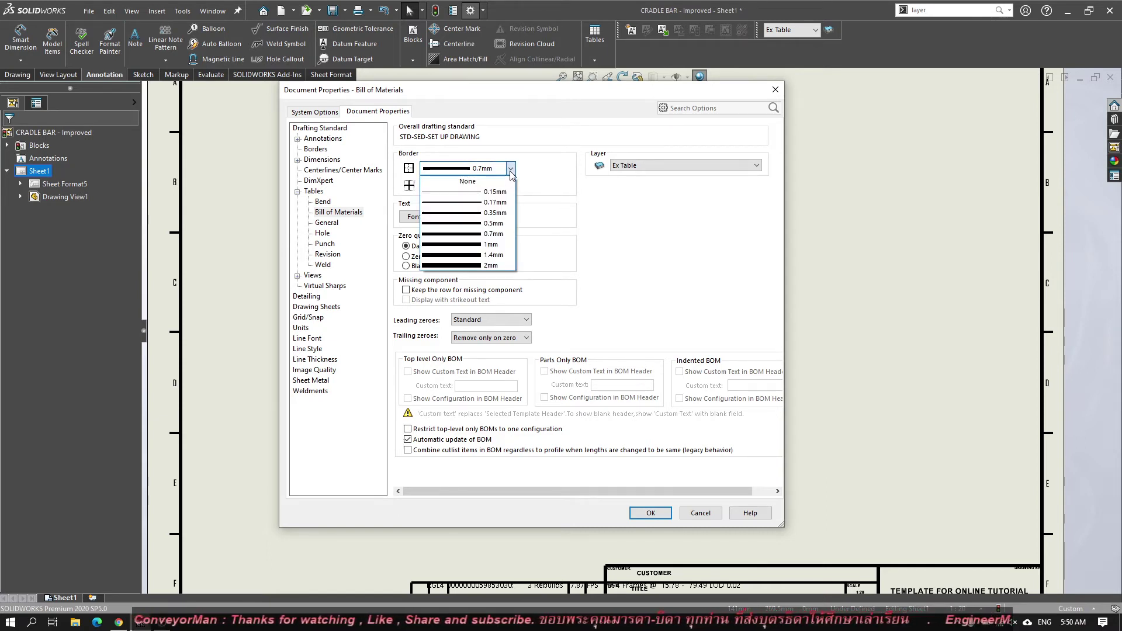
pyautogui.click(503, 224)
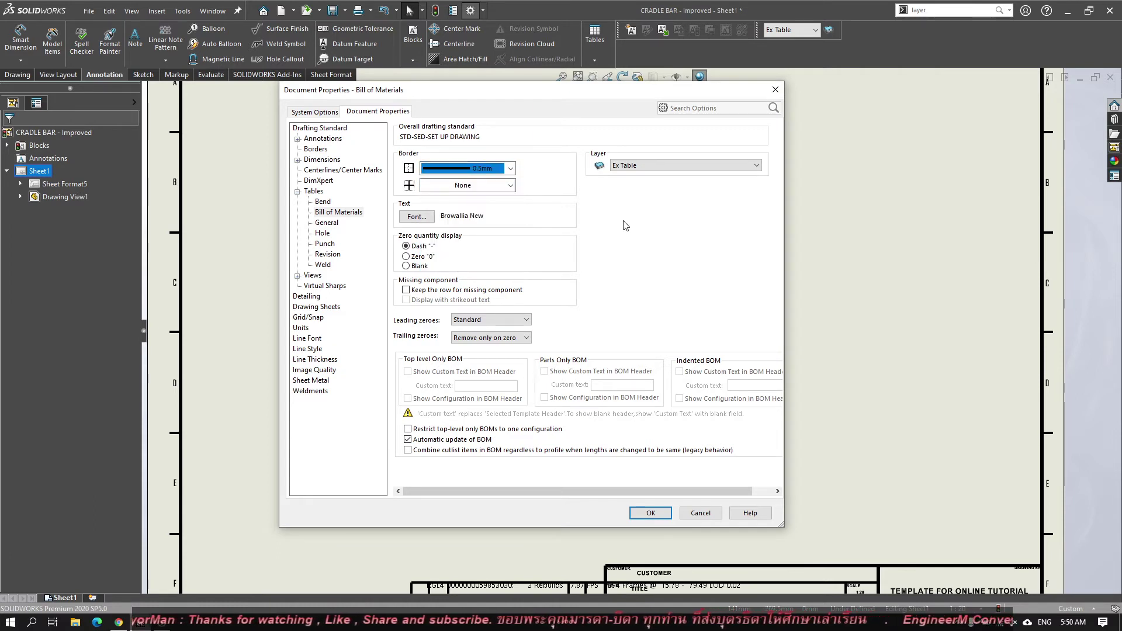
pyautogui.click(511, 186)
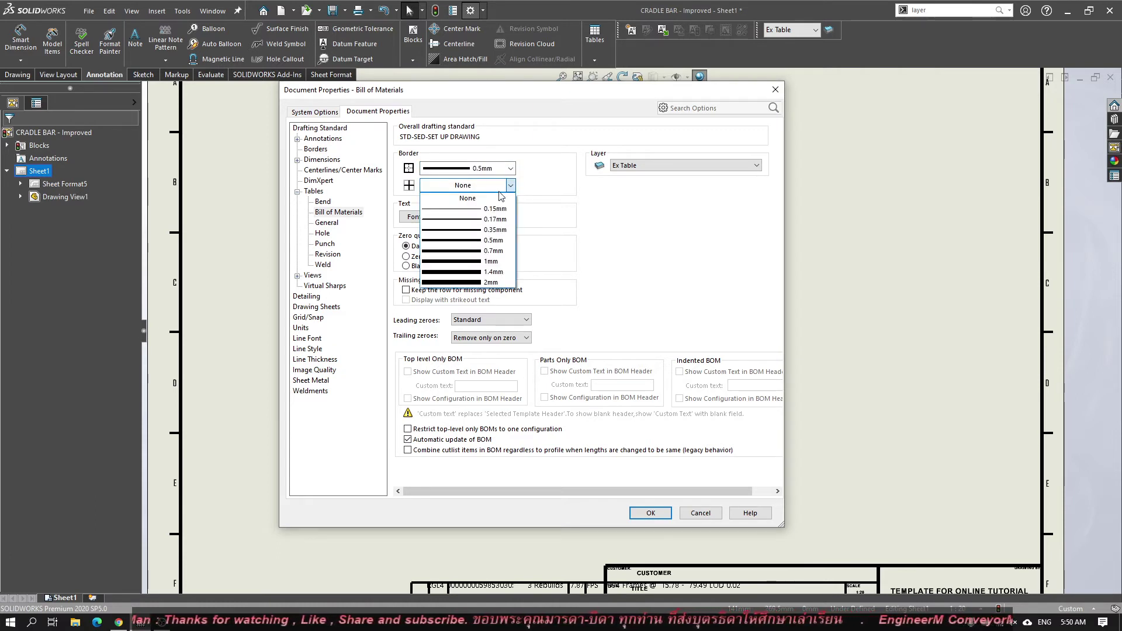
pyautogui.click(468, 198)
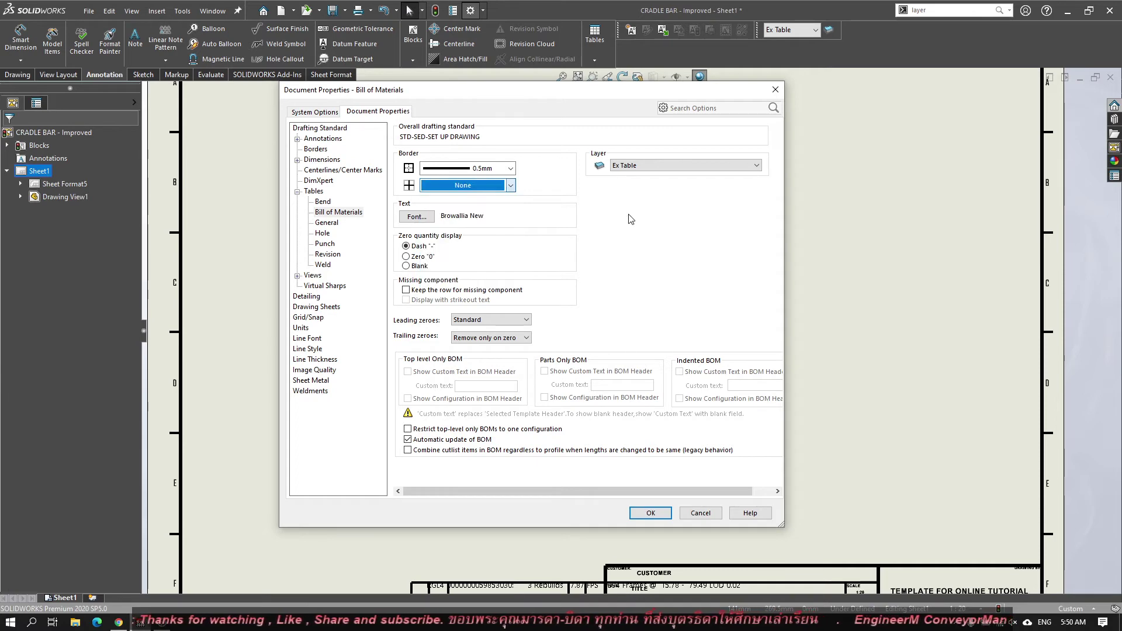
pyautogui.click(646, 514)
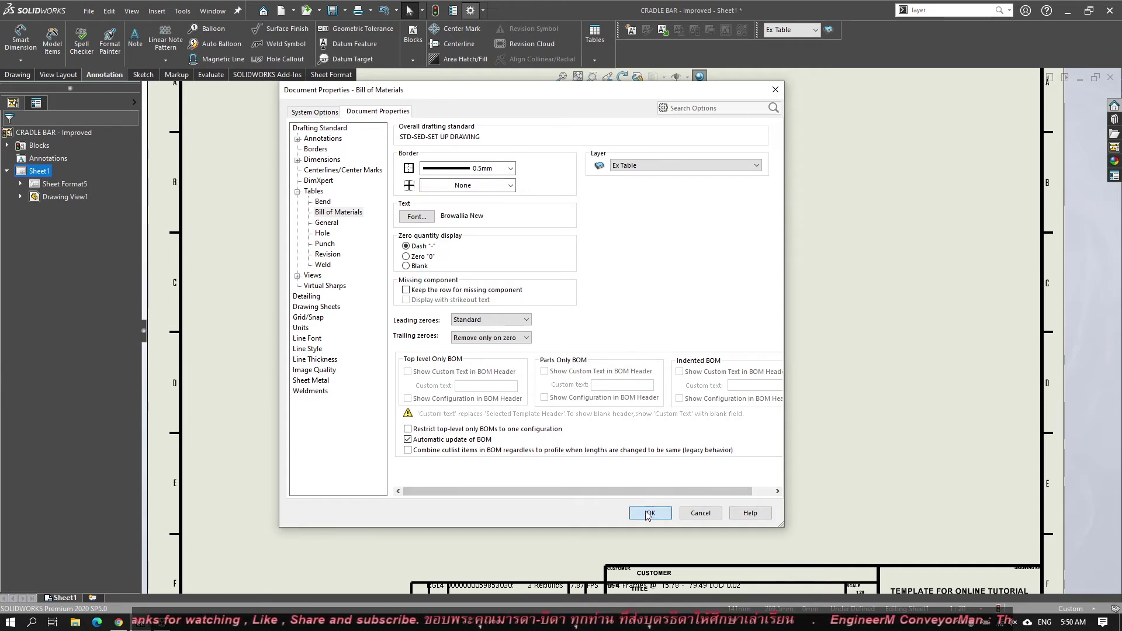
pyautogui.click(456, 235)
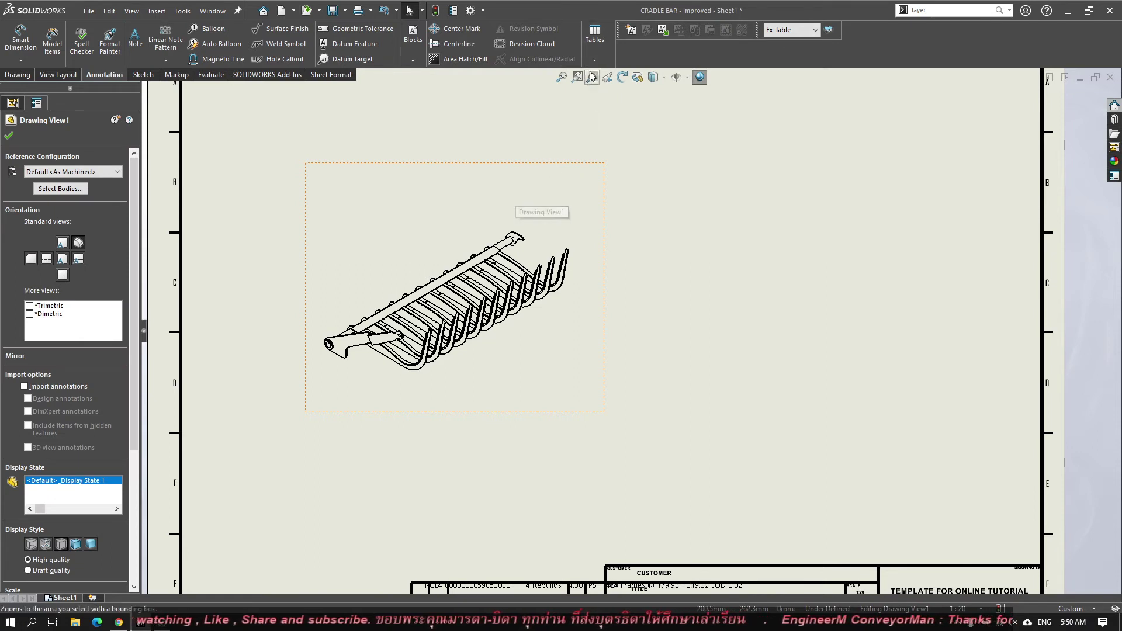
# Start an Indented Bill of Materials for the view with Detailed numbering
pyautogui.click(596, 35)
pyautogui.click(614, 107)
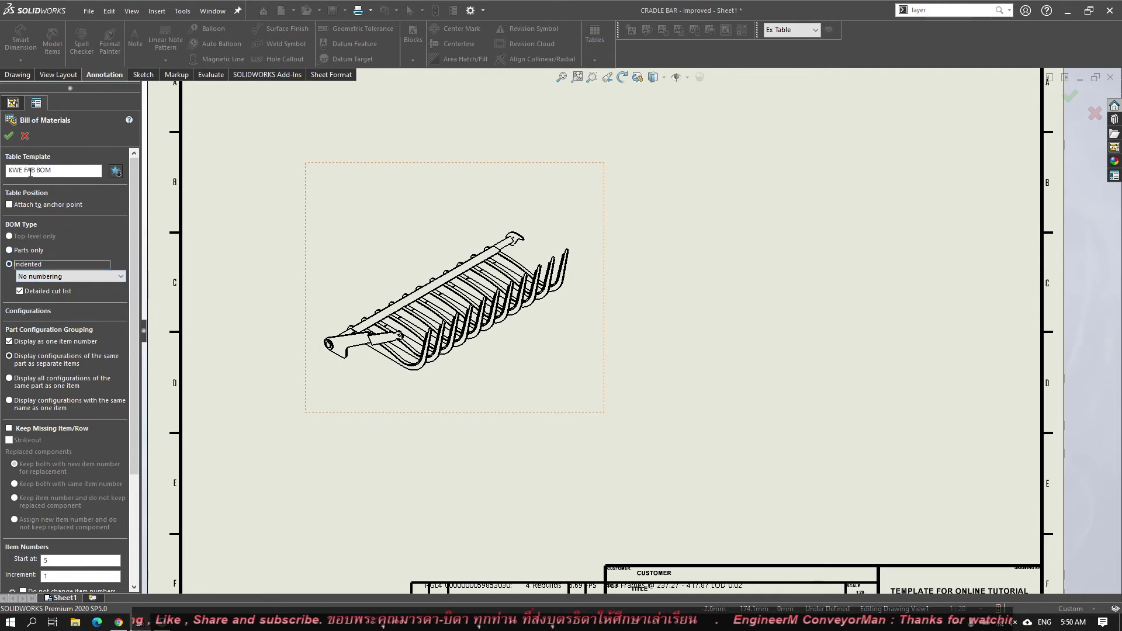
pyautogui.click(101, 276)
pyautogui.click(48, 295)
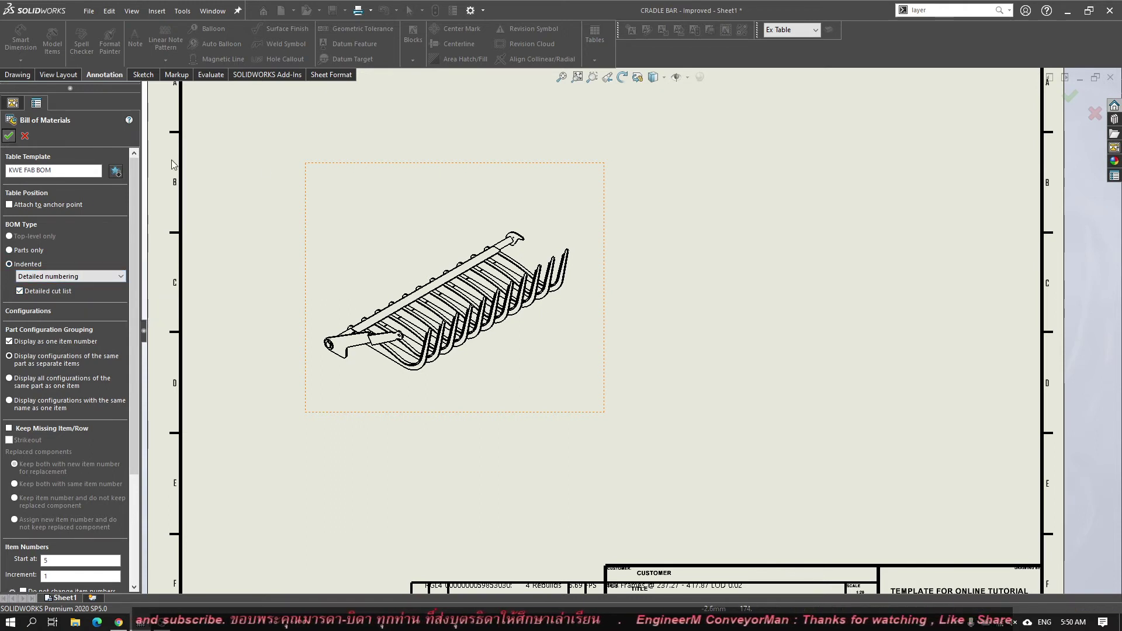
# Place the BOM right of the cradle bar view, inspect it, then delete the table
pyautogui.click(625, 165)
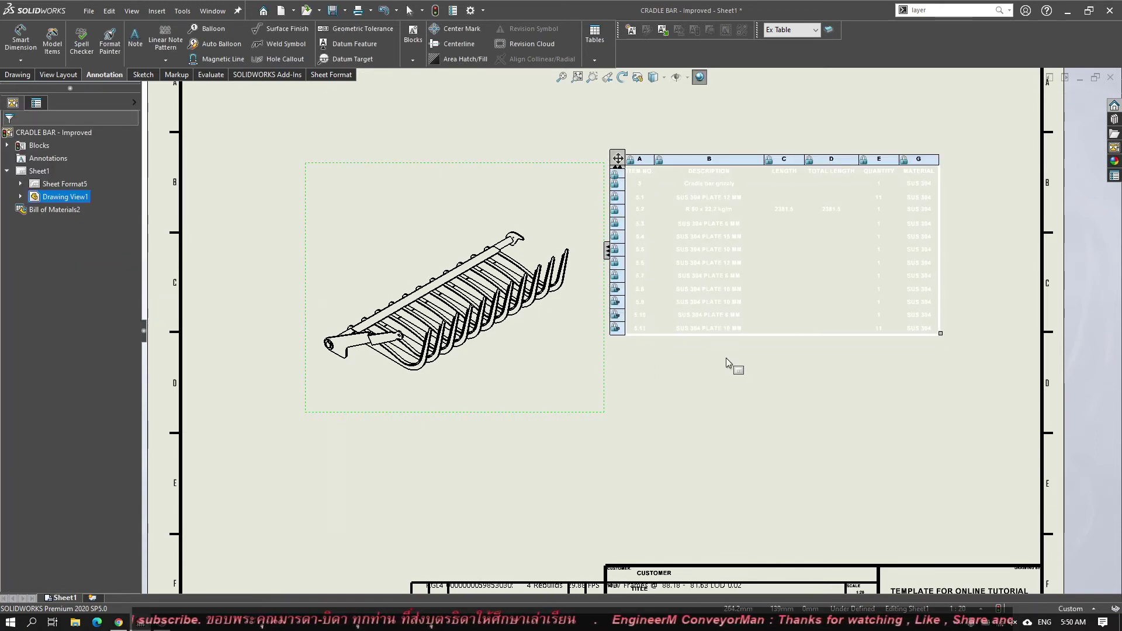
pyautogui.click(729, 367)
pyautogui.scroll(3, 699, 301)
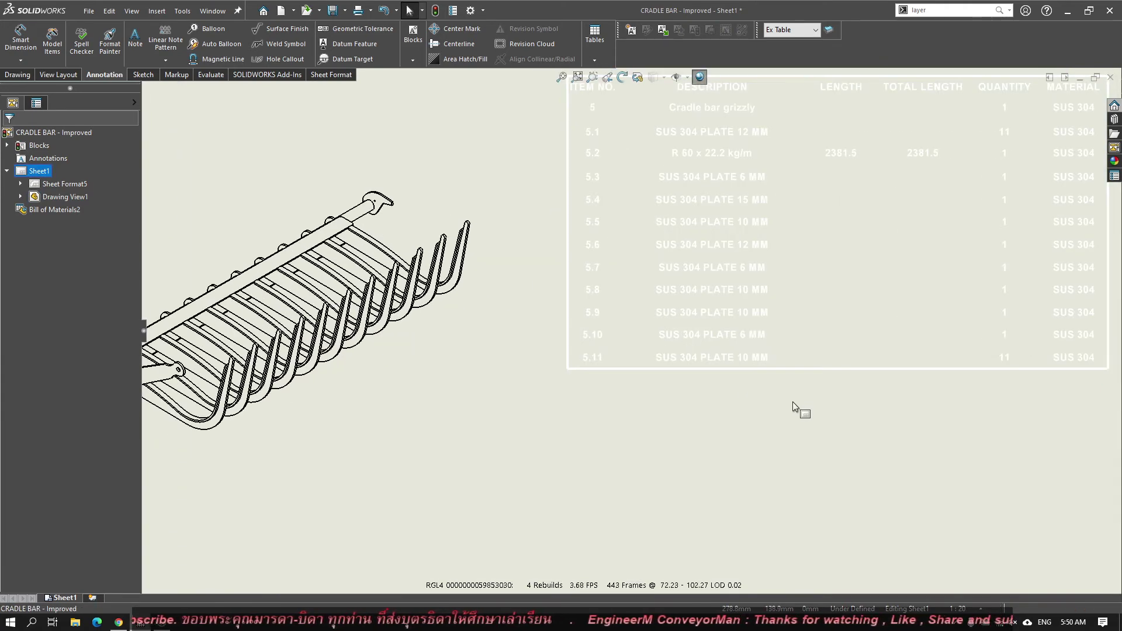
pyautogui.scroll(-2, 791, 406)
pyautogui.scroll(-2, 791, 406)
pyautogui.scroll(-2, 784, 386)
pyautogui.scroll(1, 774, 376)
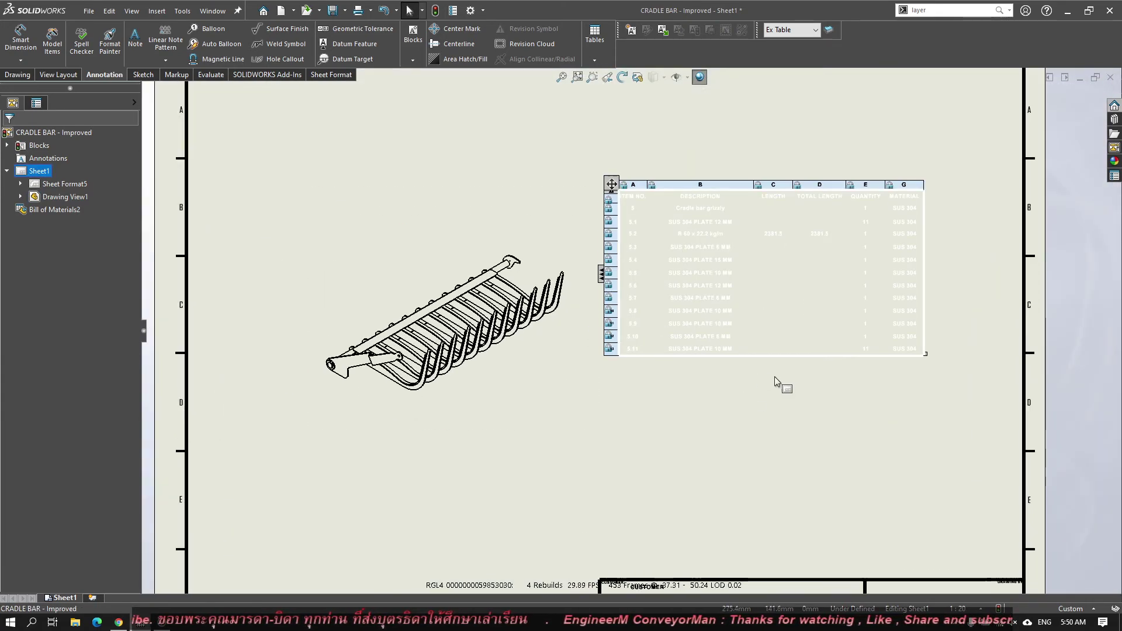
pyautogui.scroll(1, 774, 377)
pyautogui.scroll(-1, 773, 381)
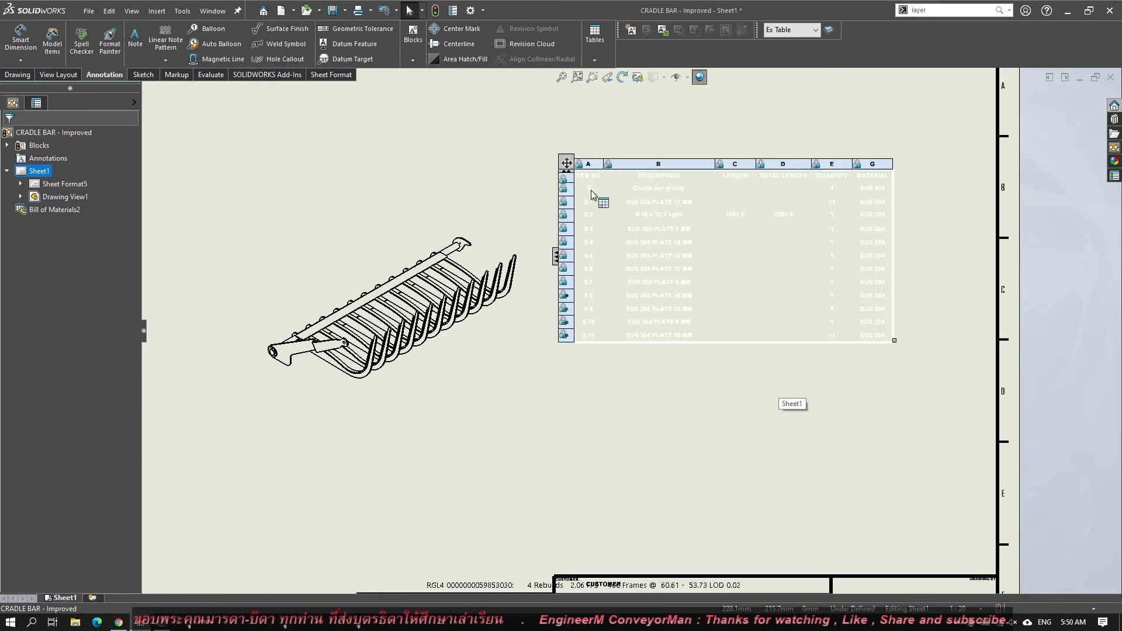
pyautogui.click(567, 166)
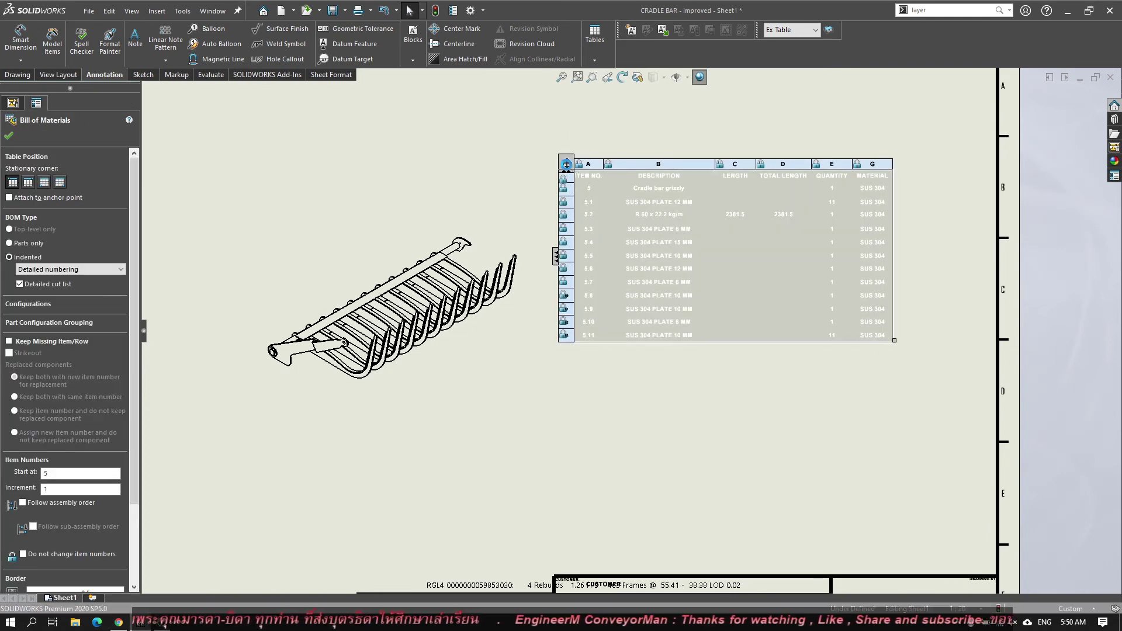
pyautogui.press('Delete')
# Switch the Bill of Materials table layer from Ex Table to TABLE in Document Properties
pyautogui.click(471, 10)
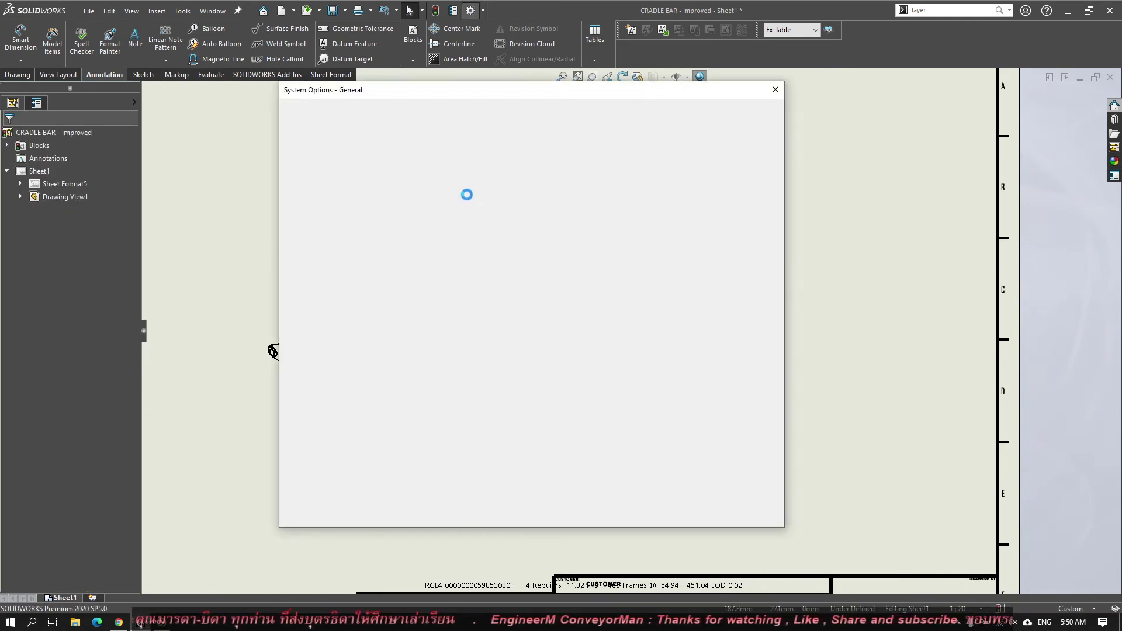
pyautogui.click(378, 111)
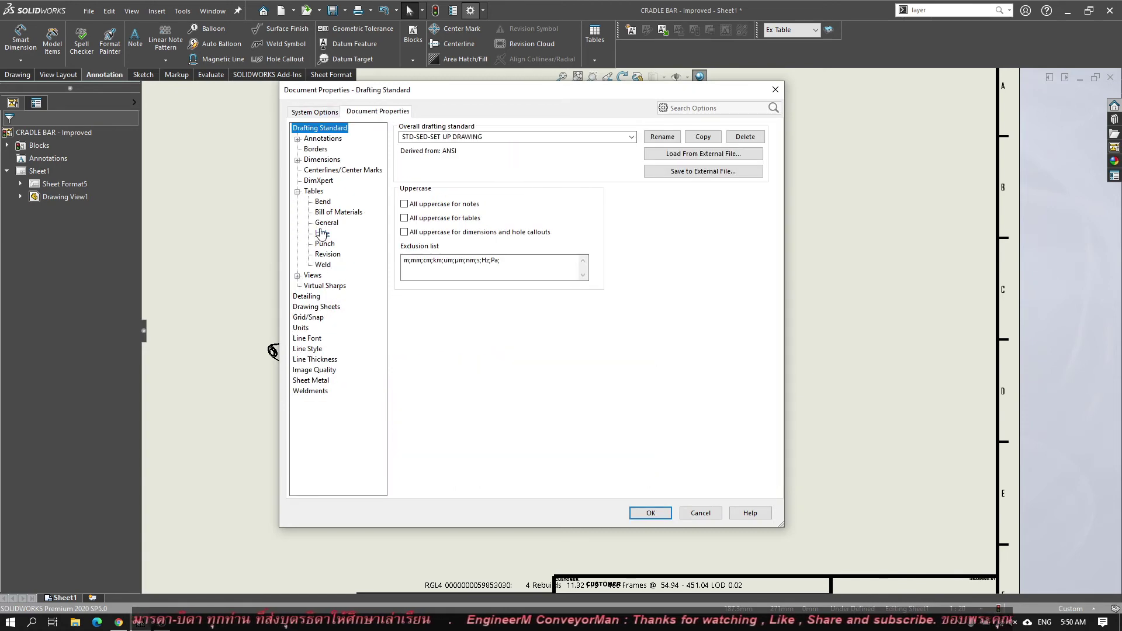
pyautogui.click(330, 212)
pyautogui.click(696, 170)
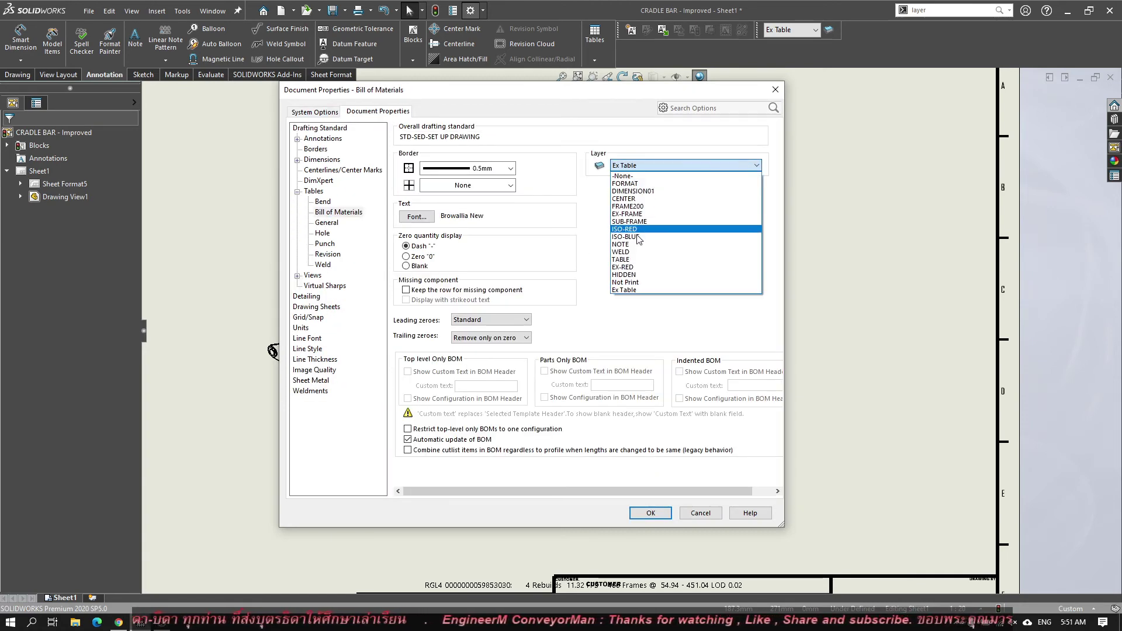
pyautogui.click(636, 264)
pyautogui.click(651, 512)
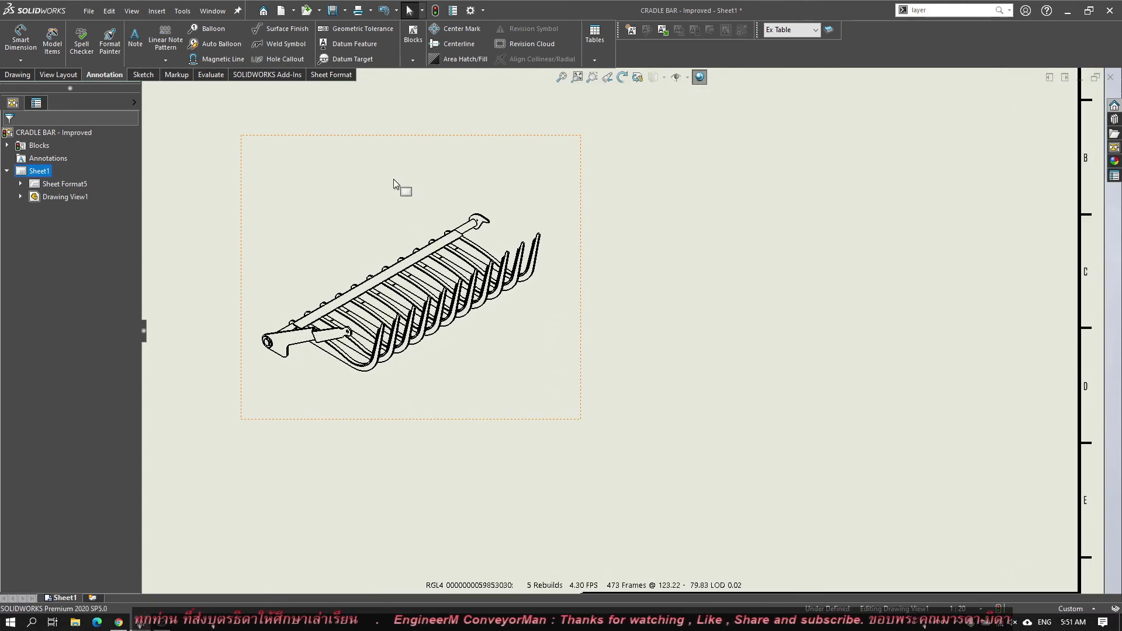
pyautogui.click(394, 179)
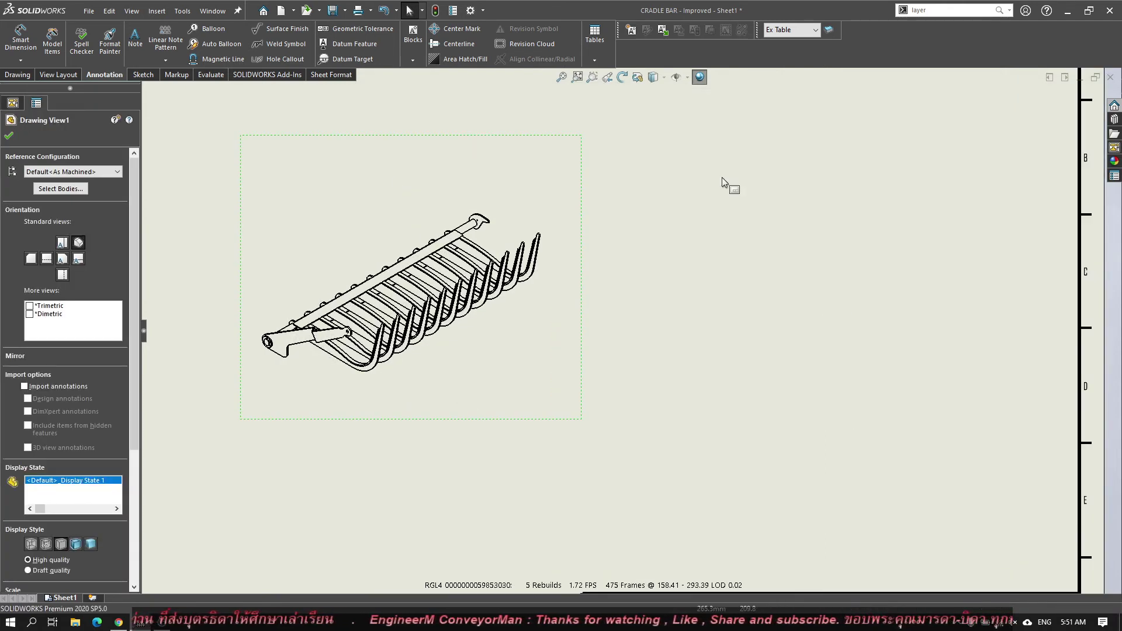
pyautogui.click(594, 60)
pyautogui.click(612, 103)
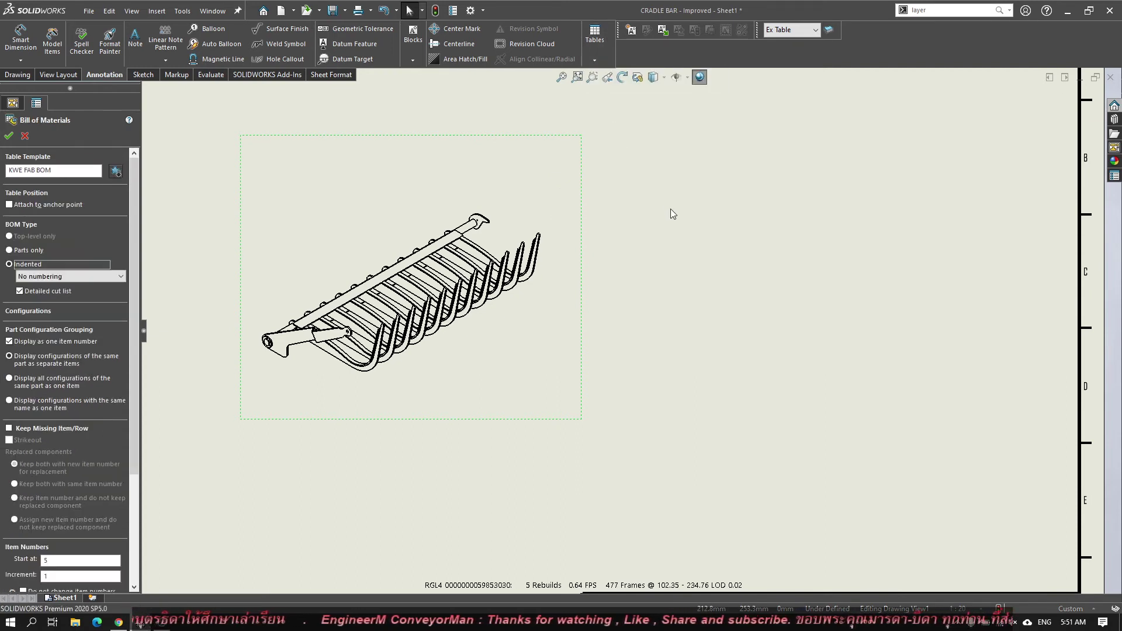
pyautogui.click(64, 276)
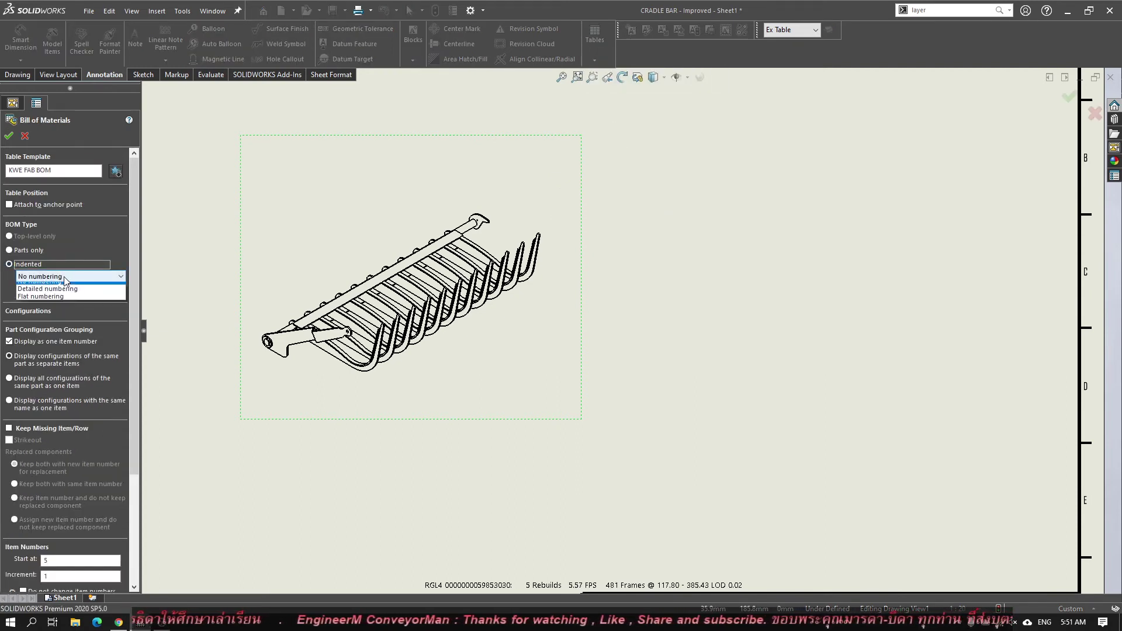
pyautogui.click(35, 286)
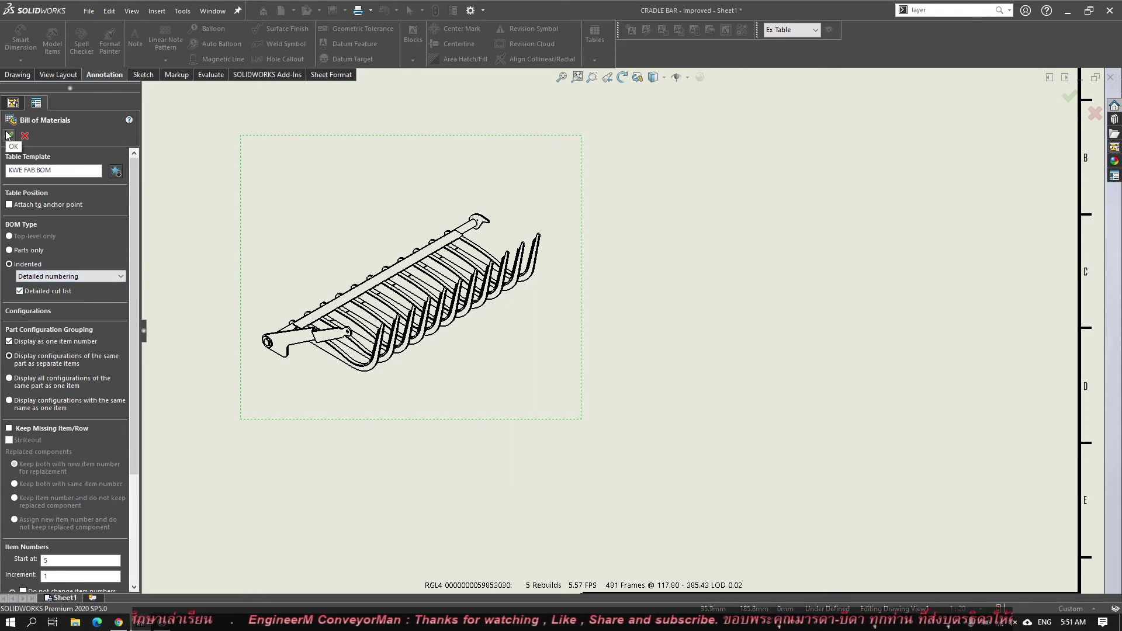
pyautogui.click(8, 136)
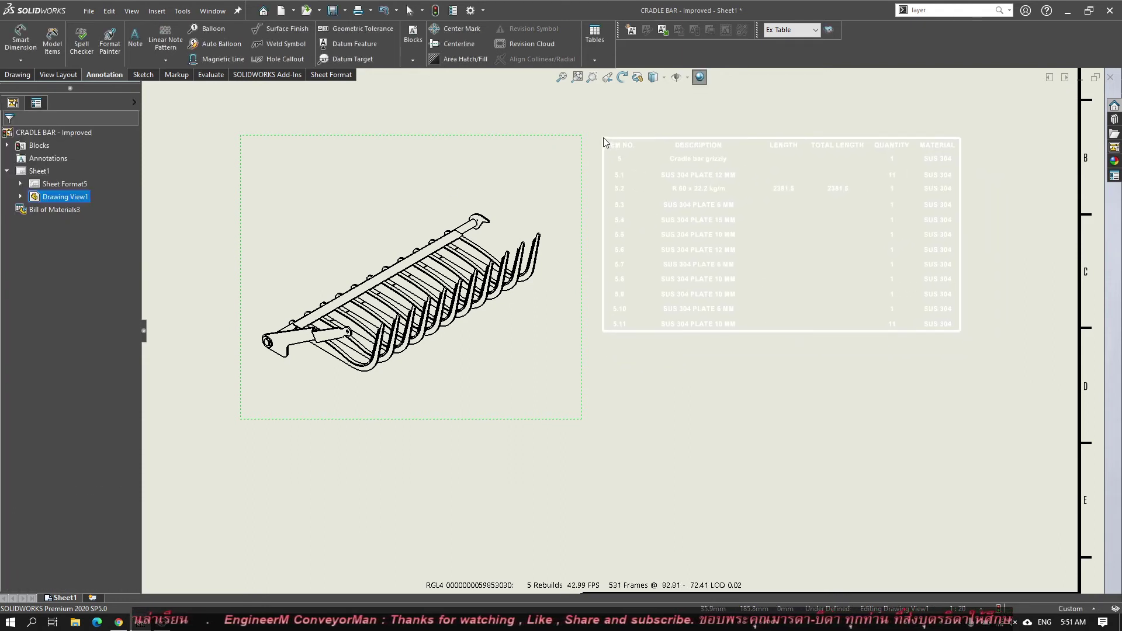
pyautogui.click(605, 139)
pyautogui.click(770, 422)
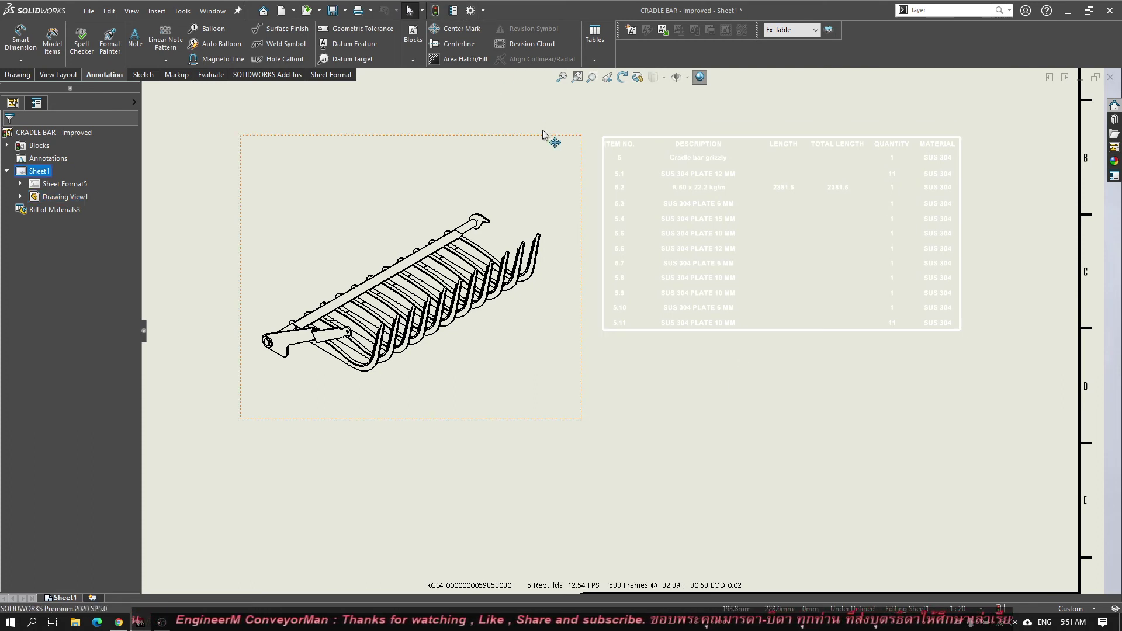
pyautogui.click(609, 151)
pyautogui.click(594, 131)
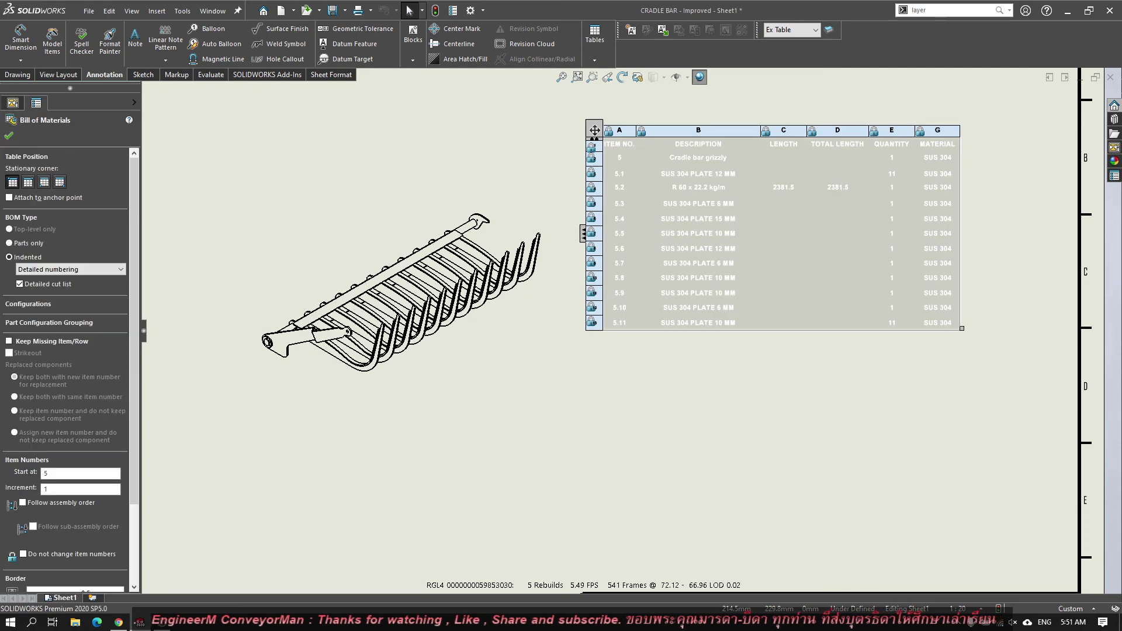
pyautogui.press('Delete')
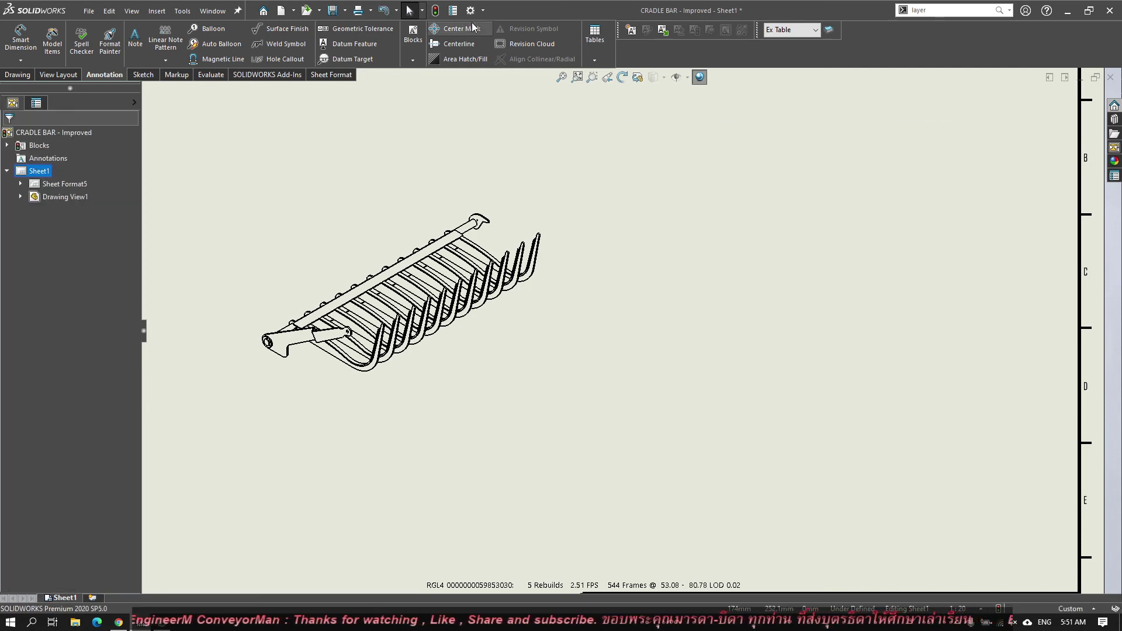
pyautogui.click(470, 10)
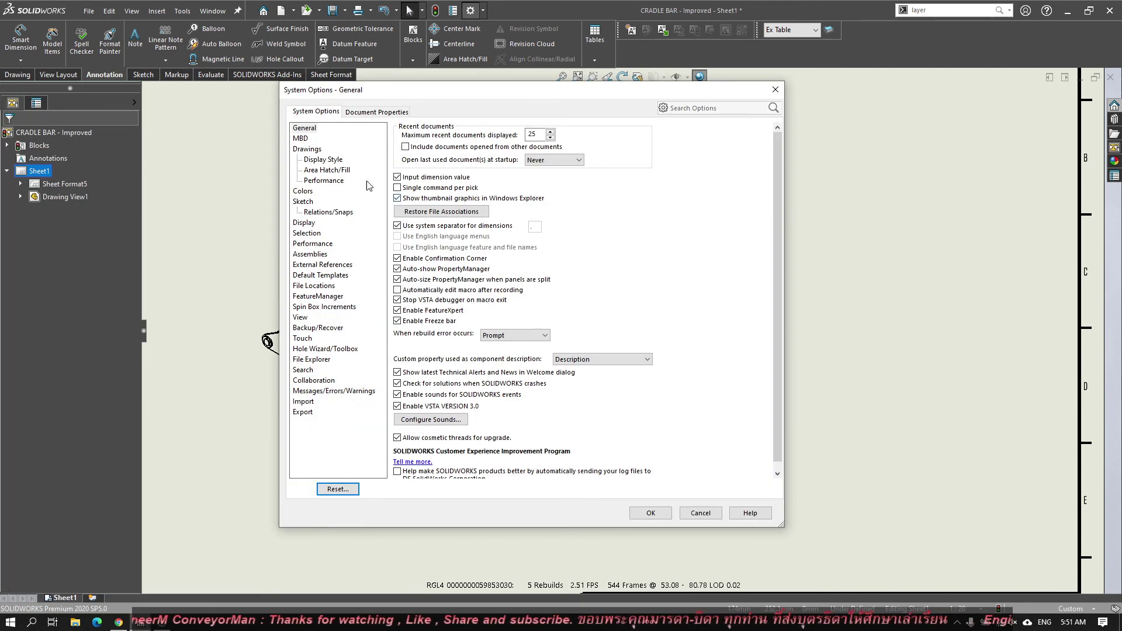
pyautogui.click(377, 111)
pyautogui.click(313, 191)
pyautogui.click(339, 212)
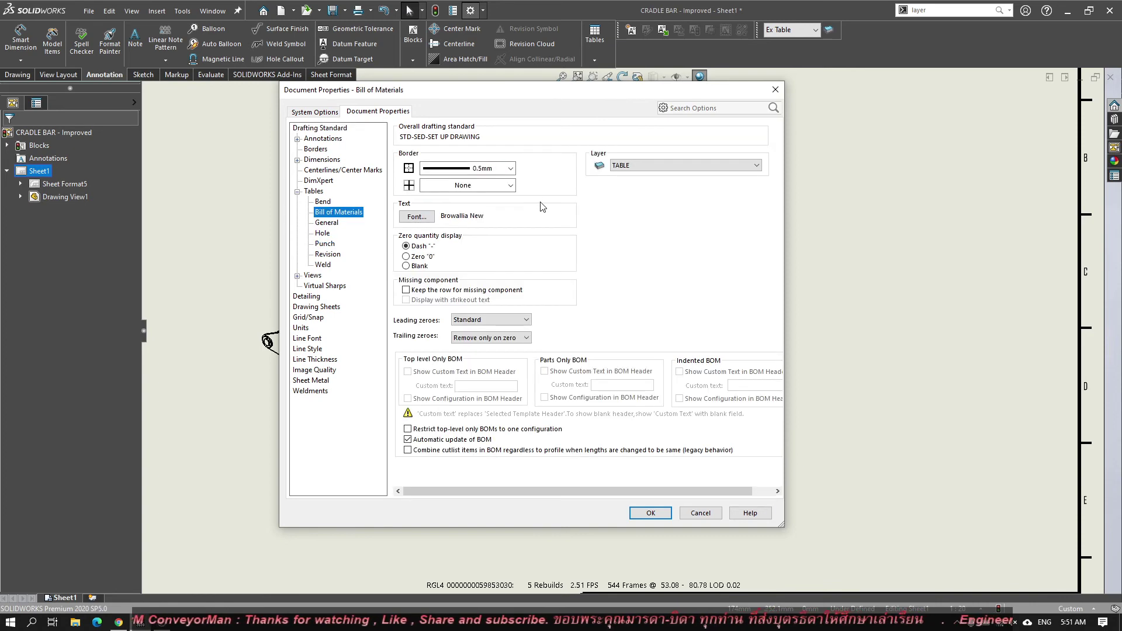
pyautogui.click(651, 514)
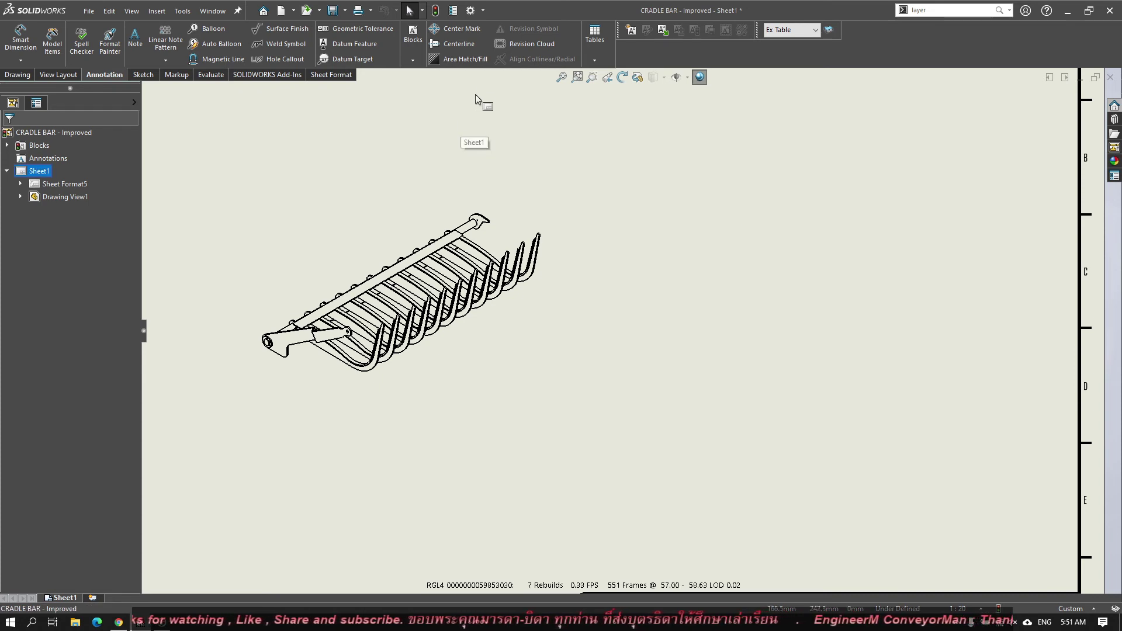
# Make -Per Standard- the current layer and select the isometric cradle bar view
pyautogui.click(790, 30)
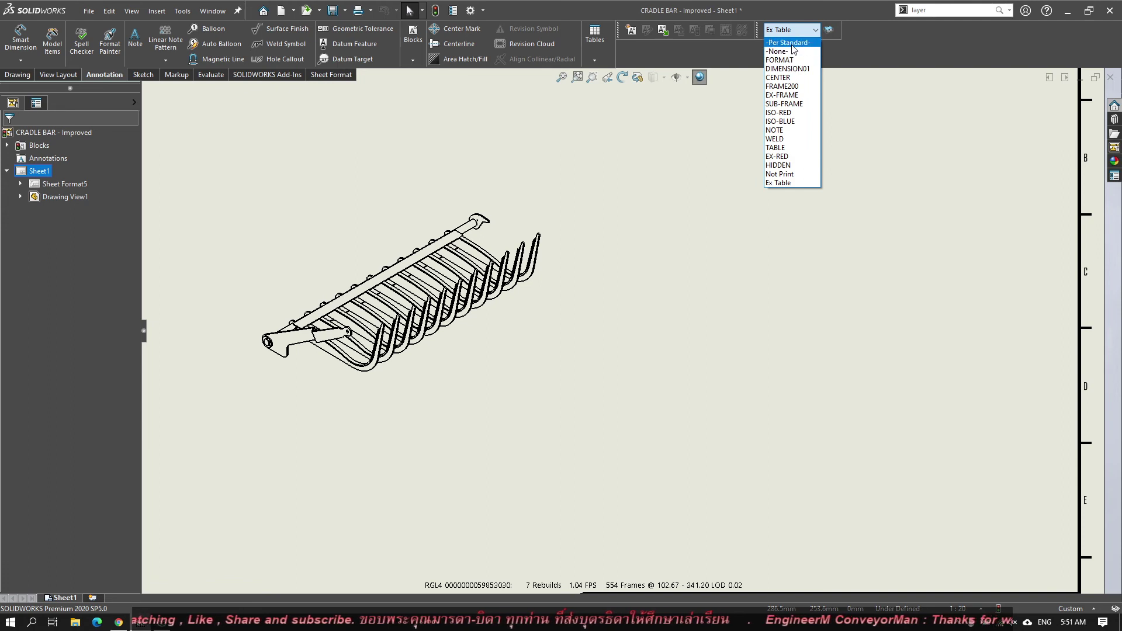
pyautogui.click(789, 43)
pyautogui.click(340, 215)
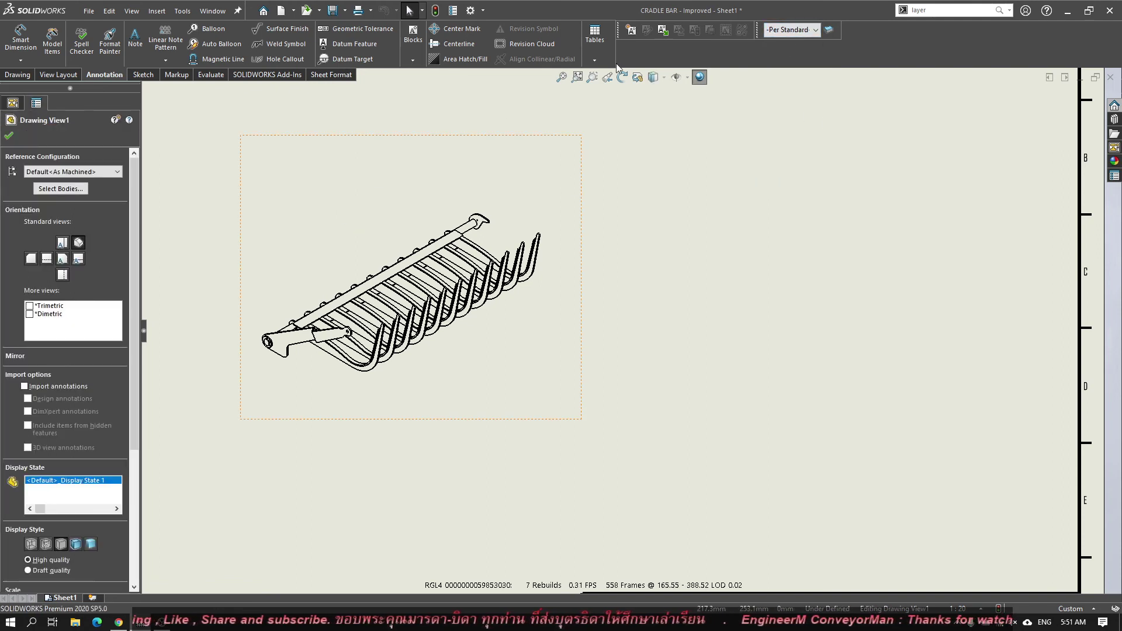
# Insert an Indented Bill of Materials with Detailed numbering beside the view
pyautogui.click(595, 60)
pyautogui.click(626, 101)
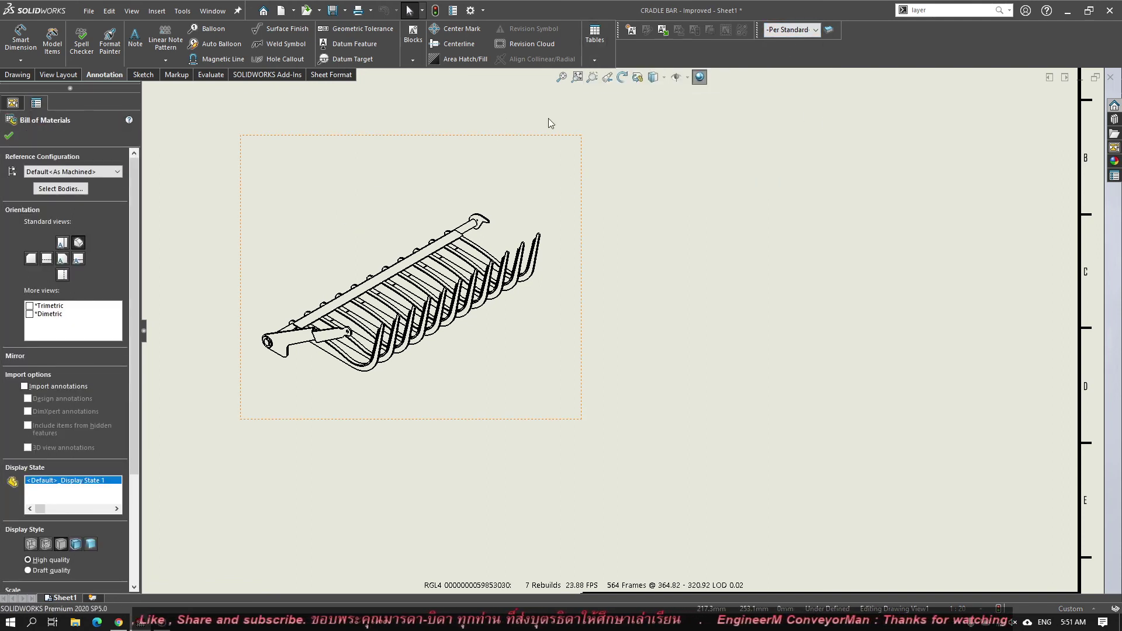
pyautogui.click(76, 276)
pyautogui.click(46, 302)
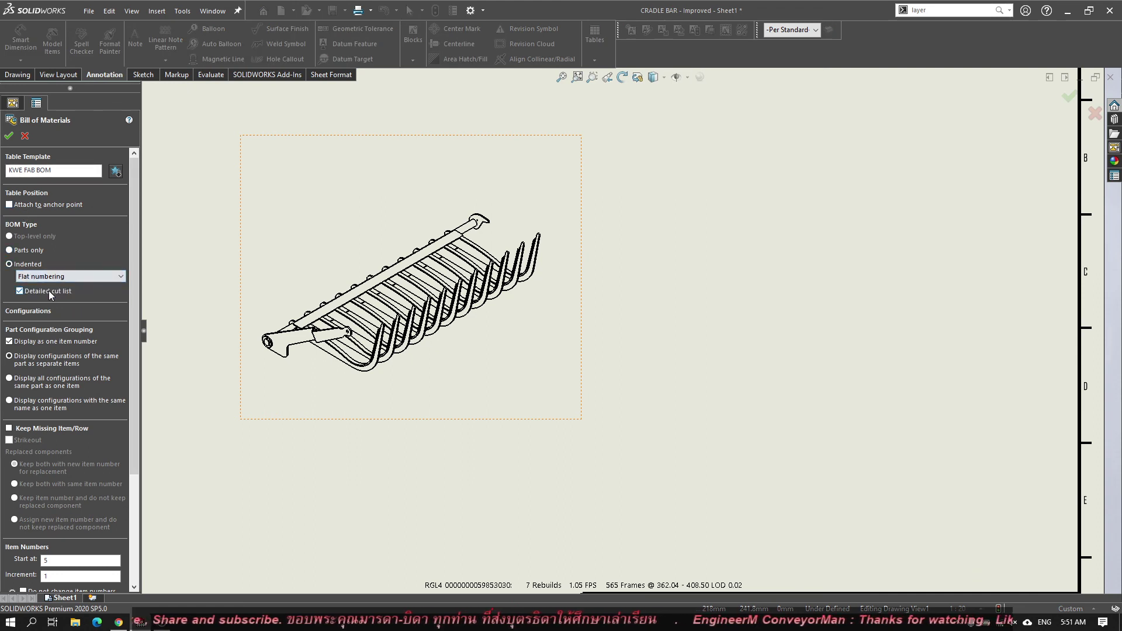
pyautogui.click(58, 276)
pyautogui.click(47, 294)
pyautogui.click(8, 136)
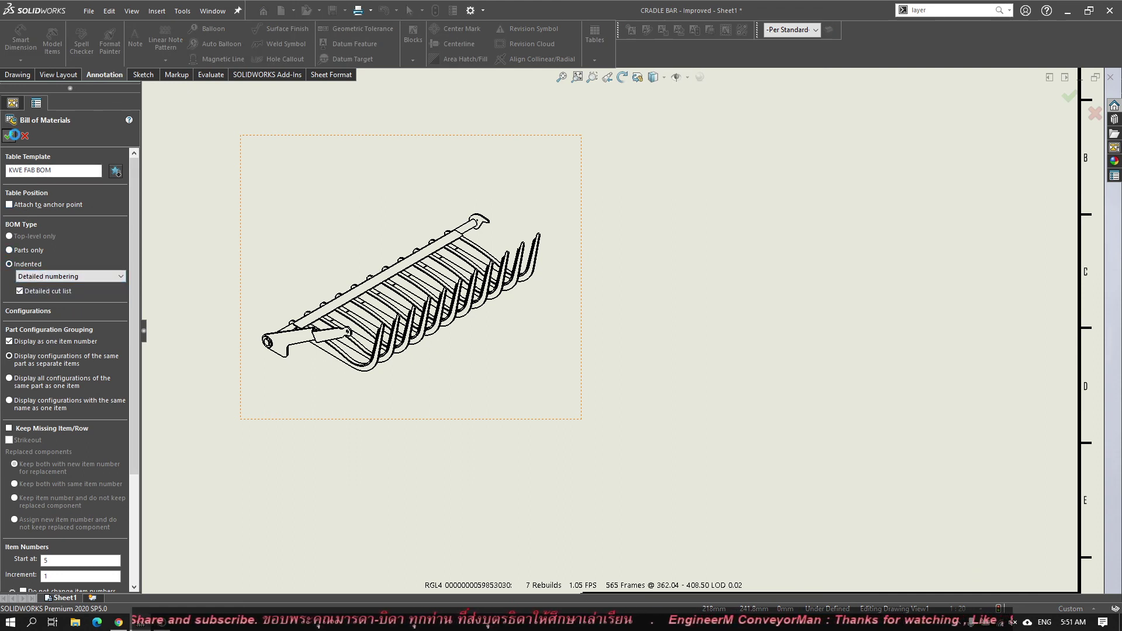
pyautogui.click(603, 138)
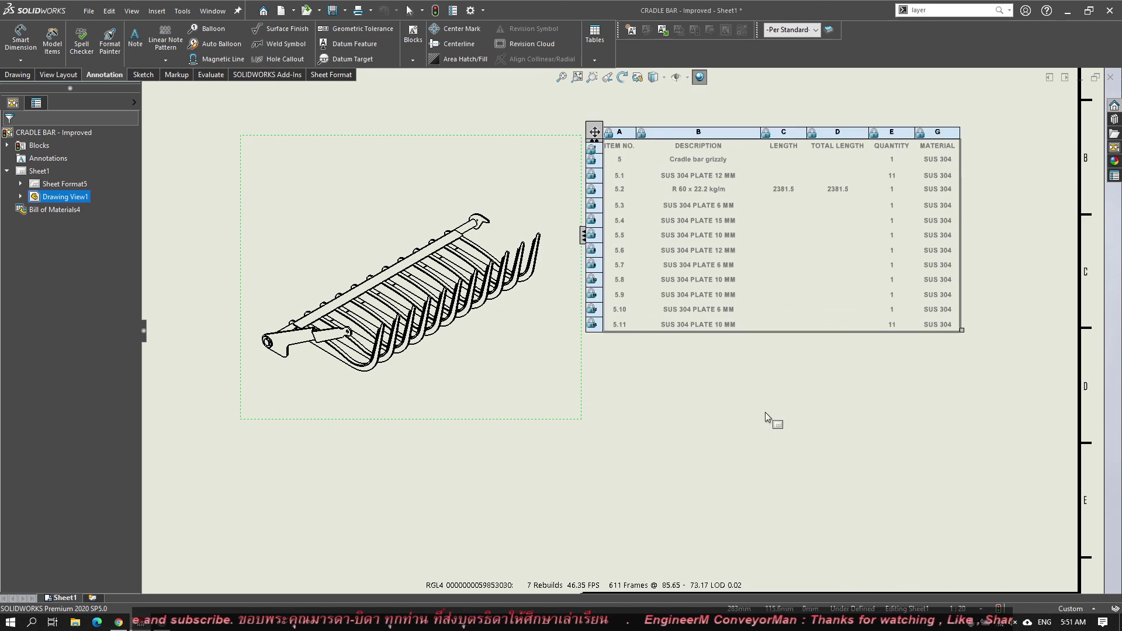
pyautogui.scroll(-3, 692, 266)
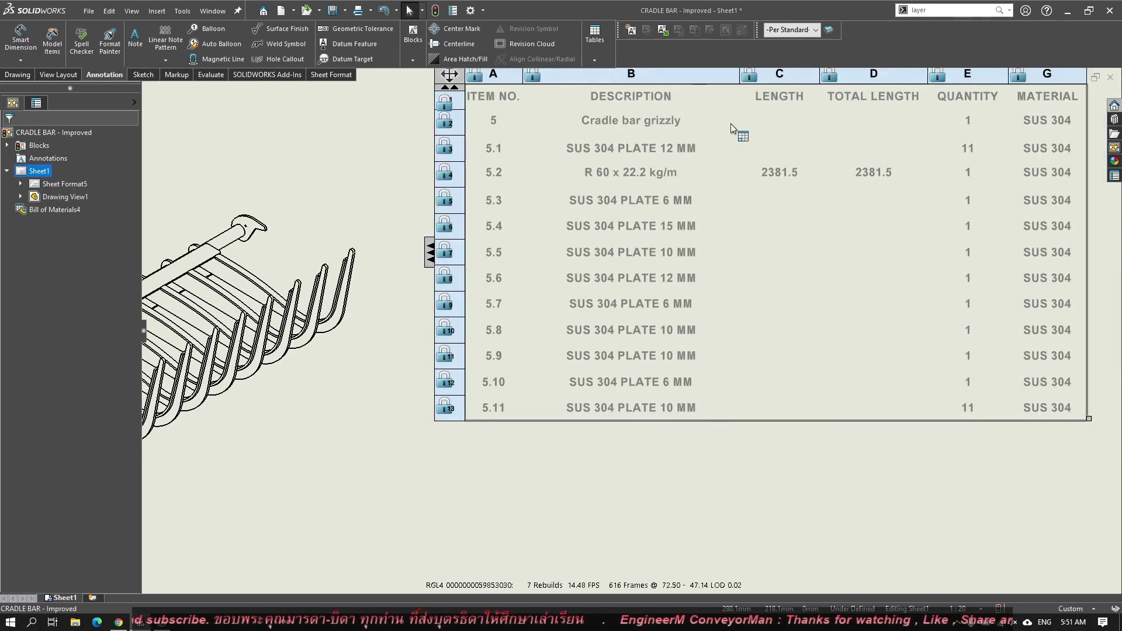
pyautogui.press('Escape')
pyautogui.scroll(3, 632, 330)
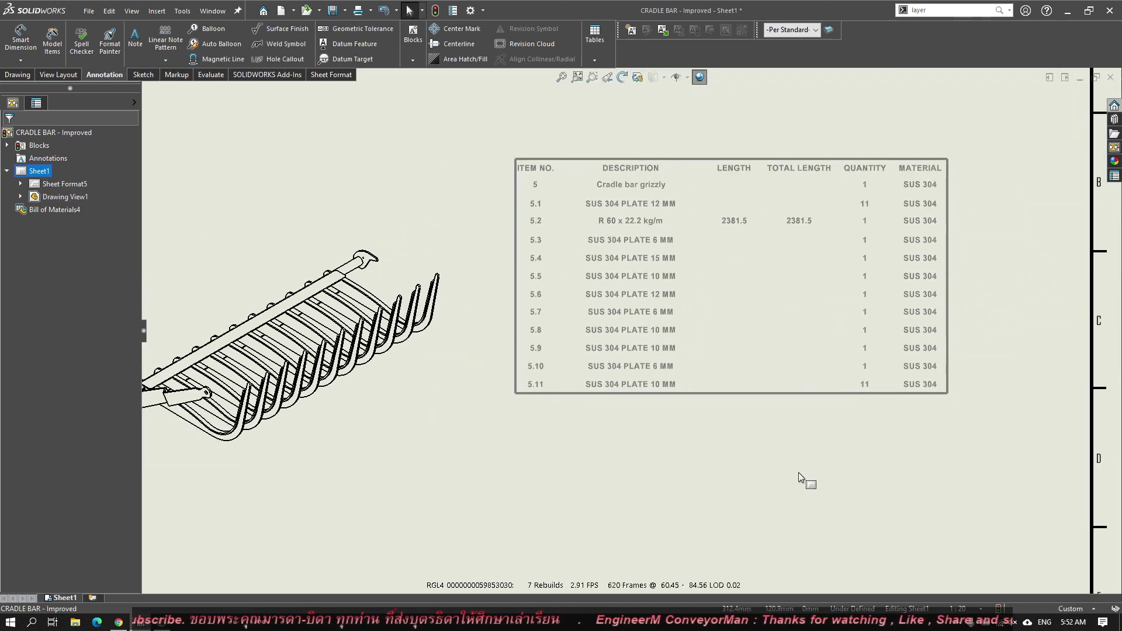
pyautogui.scroll(3, 799, 472)
pyautogui.scroll(-2, 641, 408)
pyautogui.scroll(-2, 900, 345)
pyautogui.click(844, 166)
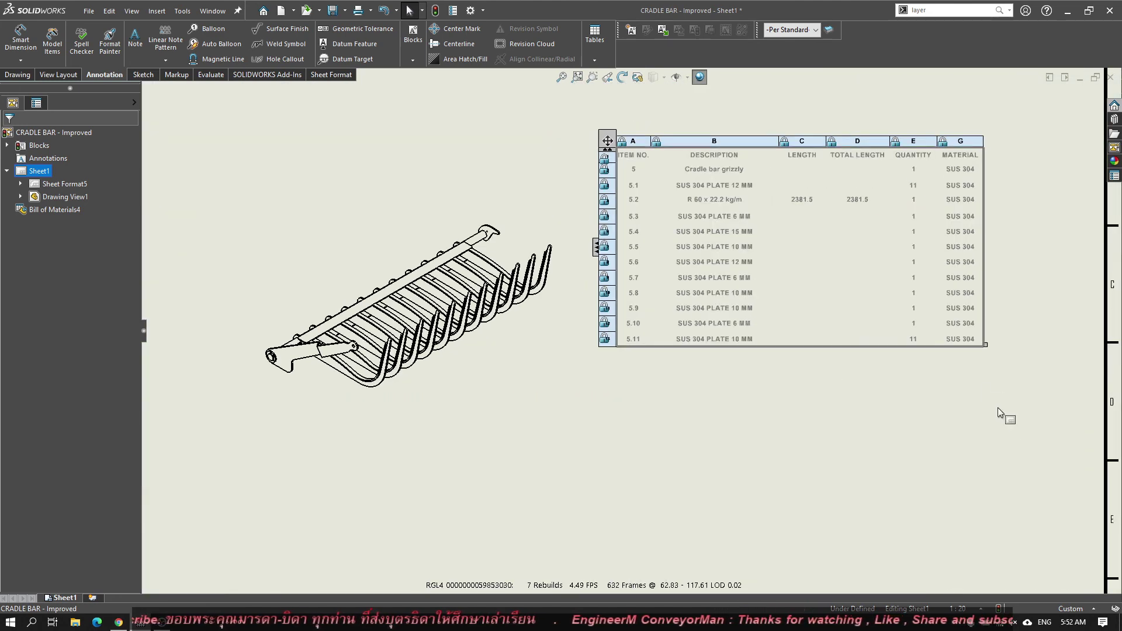
pyautogui.click(1011, 418)
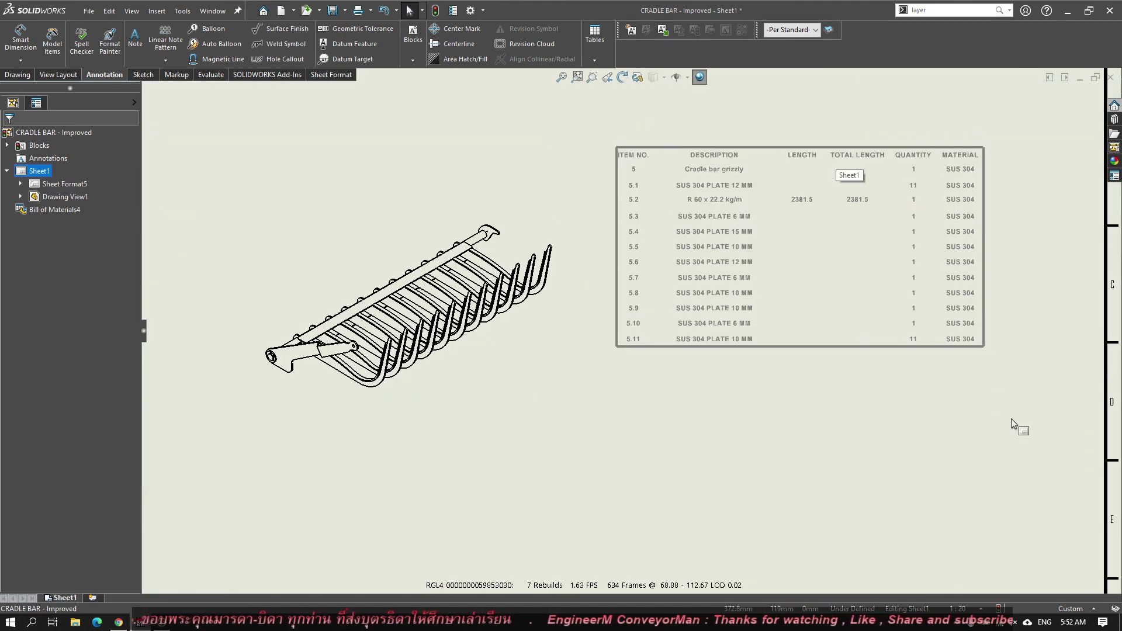